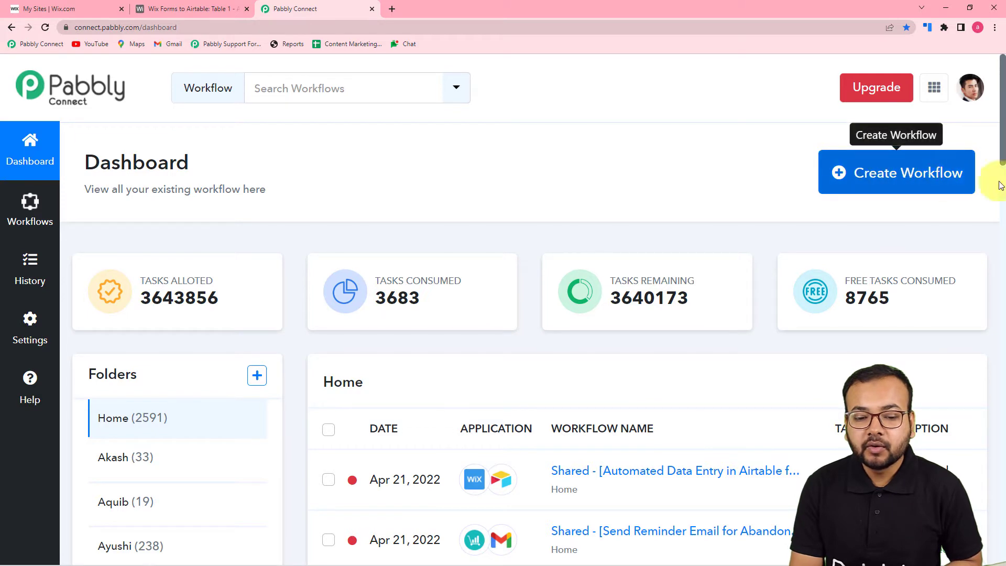
Create a new Pabbly Connect workflow named 'Wix Forms to Airtable Automation'.
left_click(883, 187)
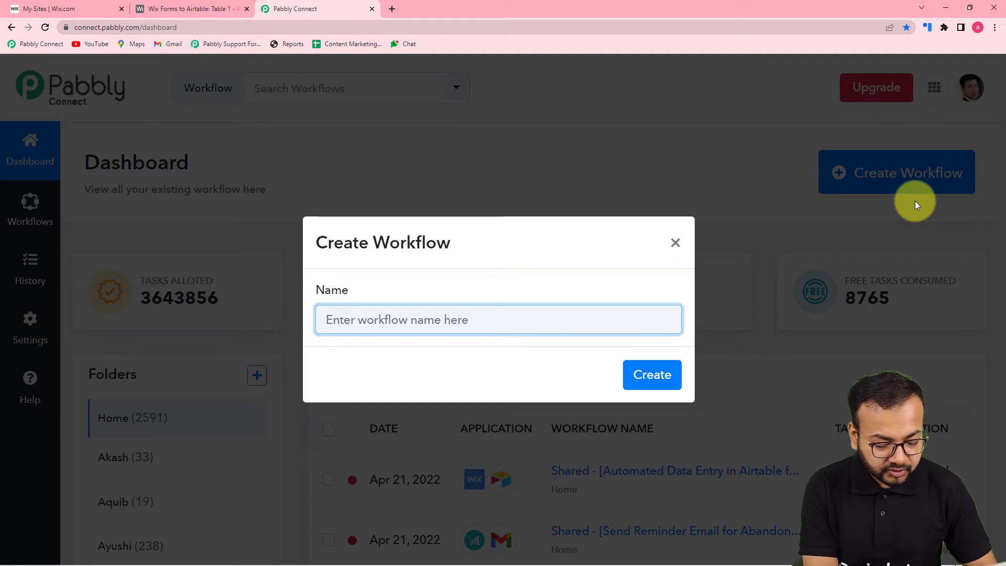
type("Wix Forms to Airta")
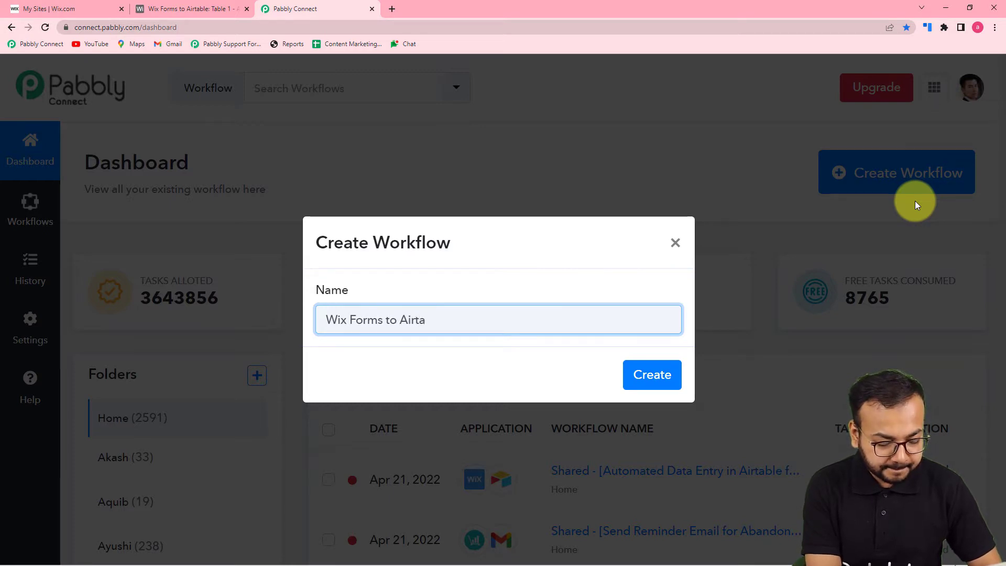
type("ble In")
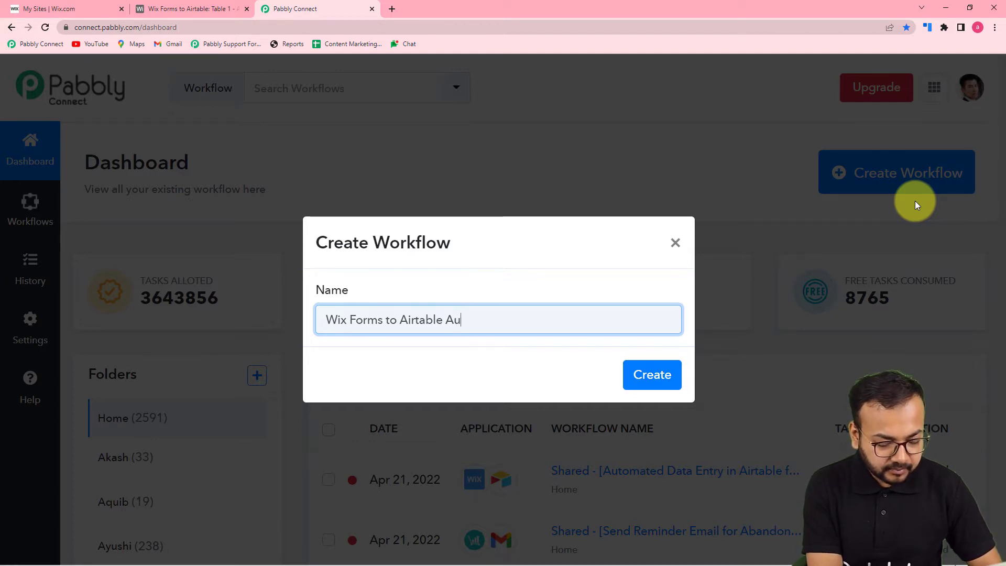
type("tomation")
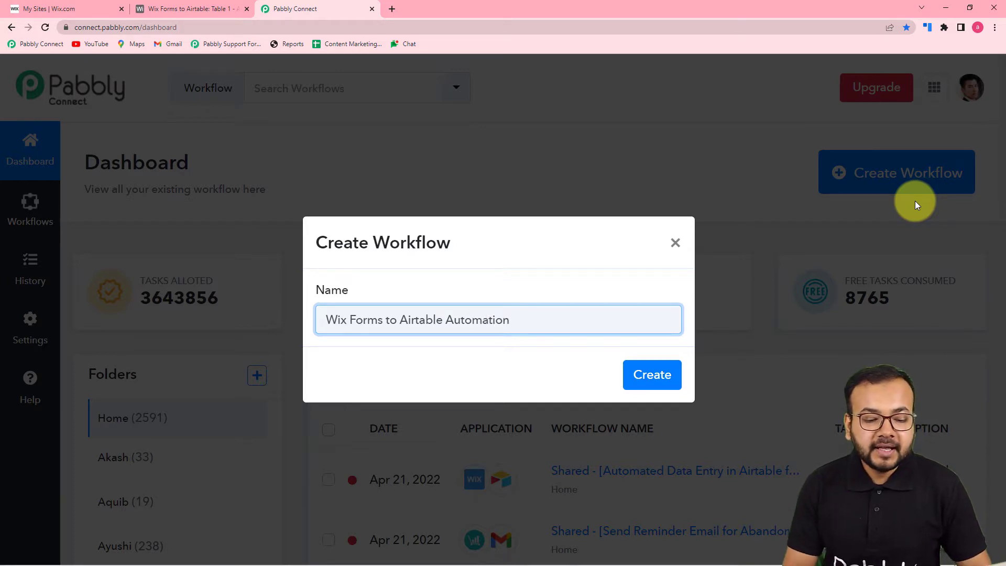
left_click(634, 379)
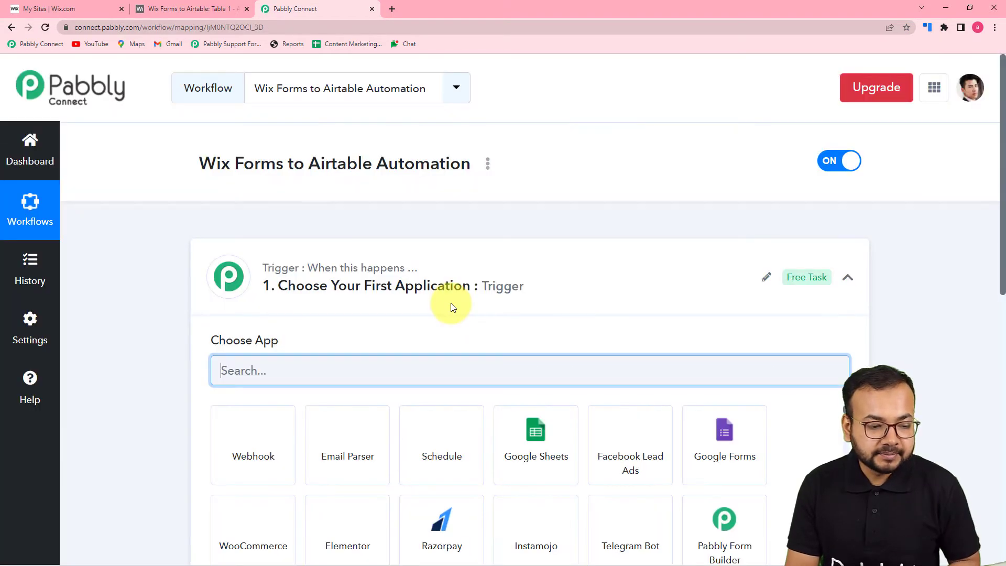
Search the app list for 'wi' and pick Wix Forms as the workflow's trigger app.
left_click(848, 278)
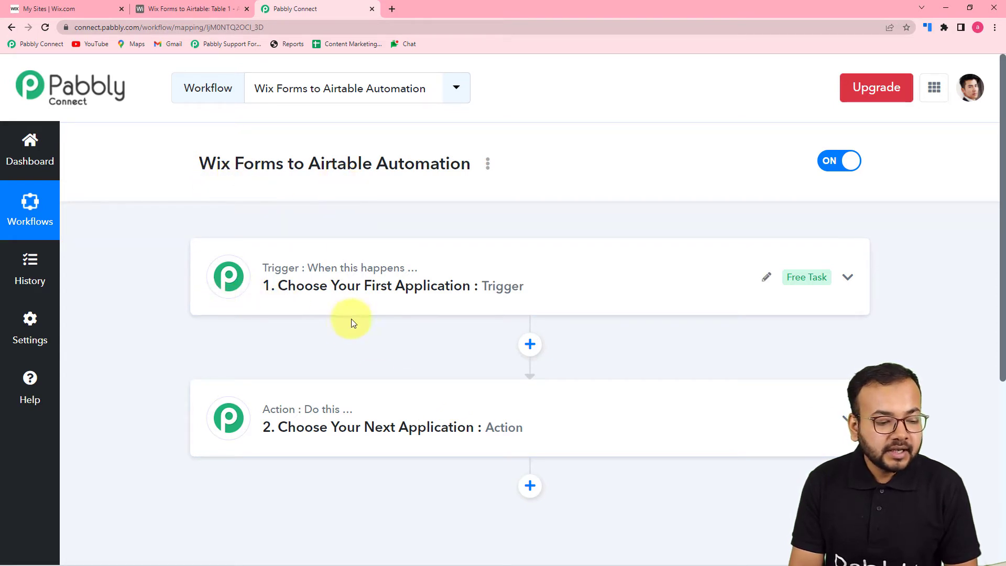
mouse_move(284, 410)
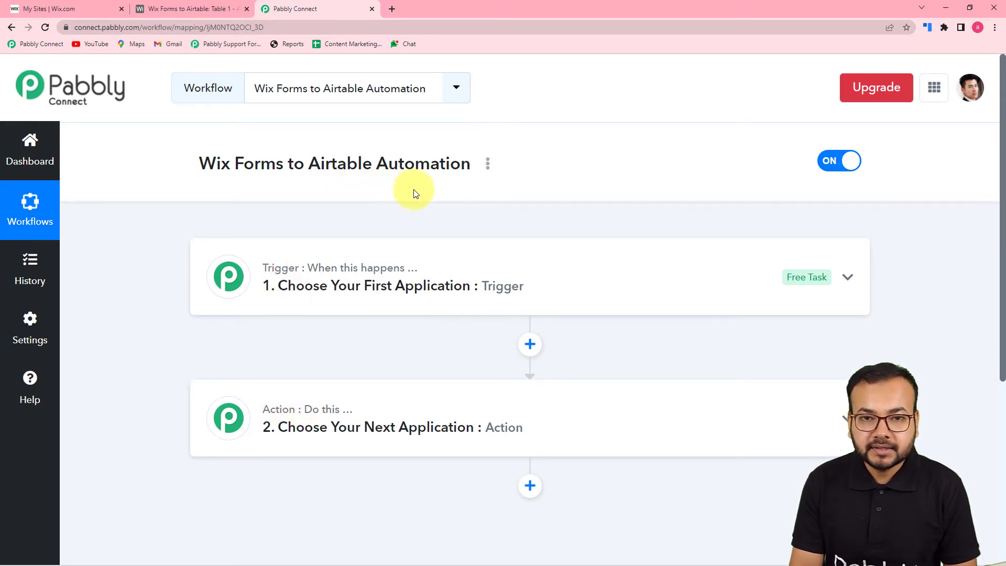
left_click(315, 267)
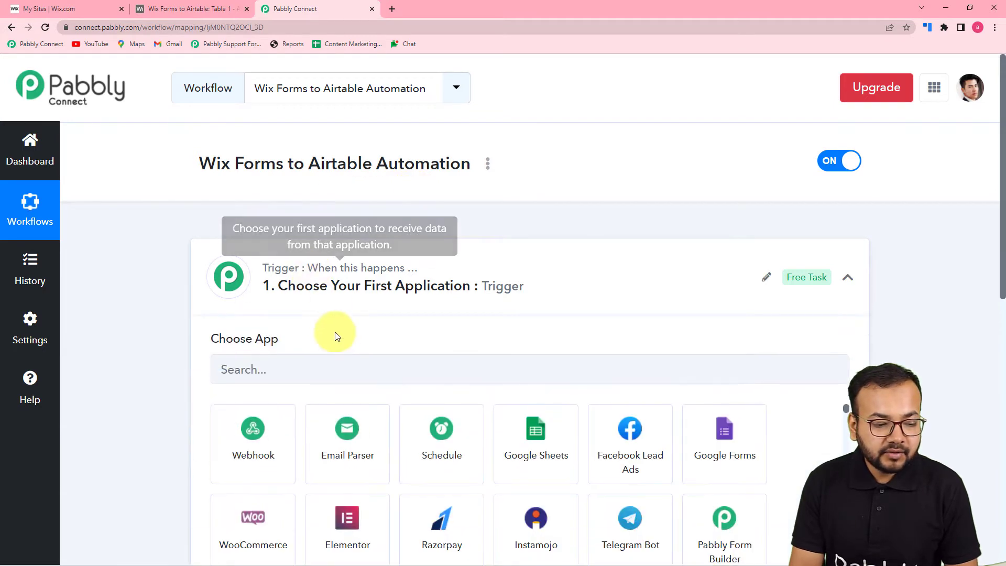
scroll(349, 350, "down", 1)
scroll(349, 350, "down", 1)
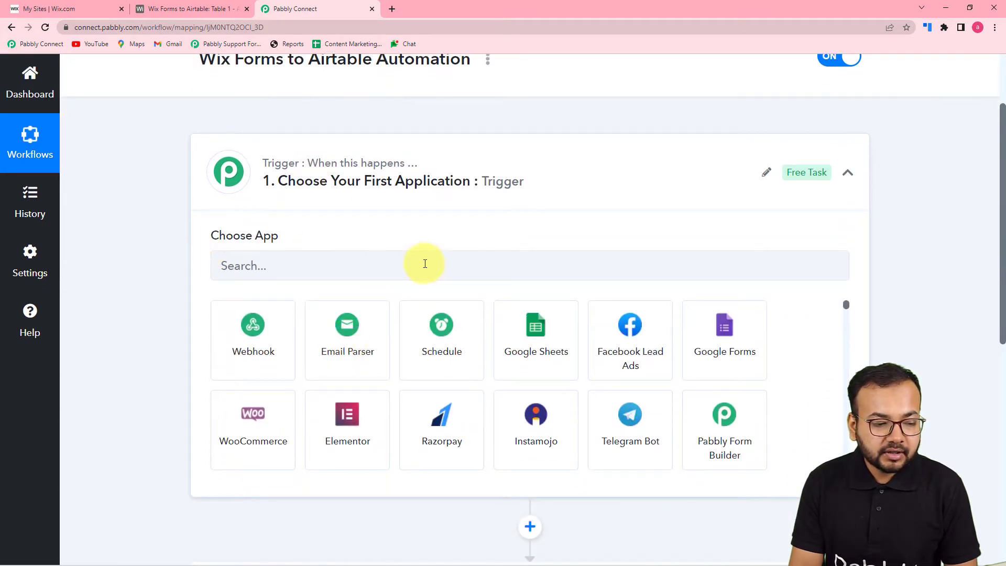
left_click(317, 270)
type("wix")
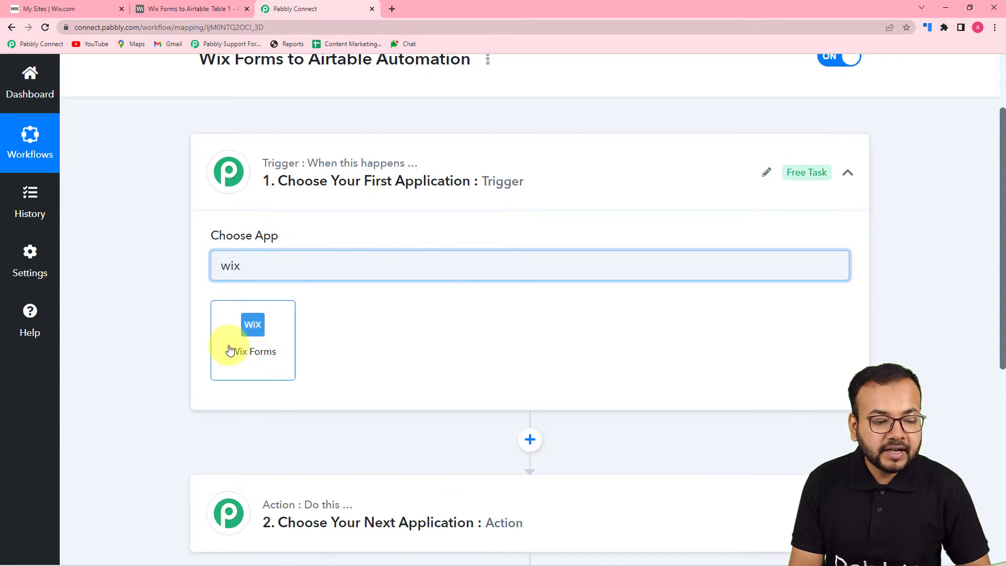
left_click(252, 347)
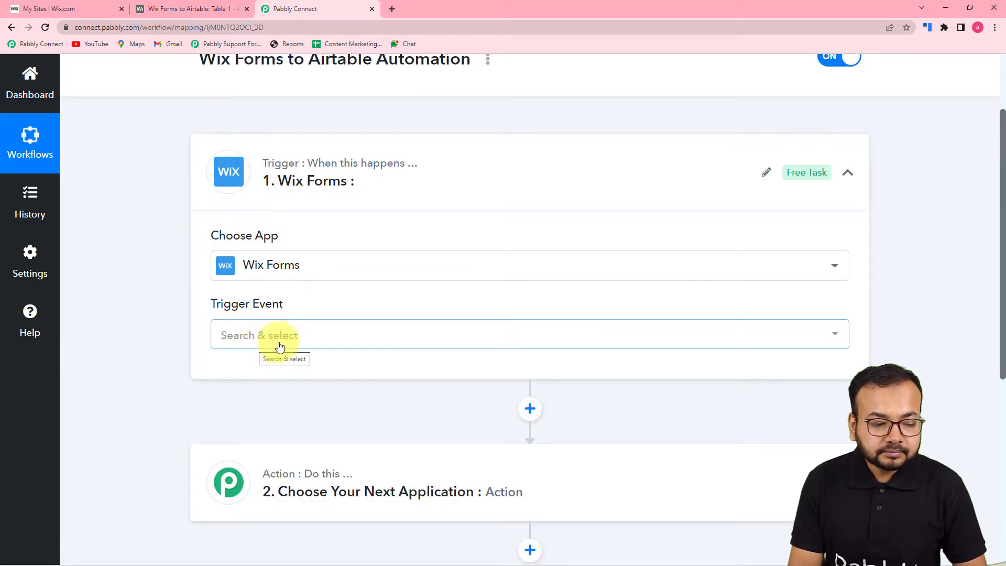
Set the trigger event to New Form Submission and review the generated webhook URL instructions.
left_click(301, 340)
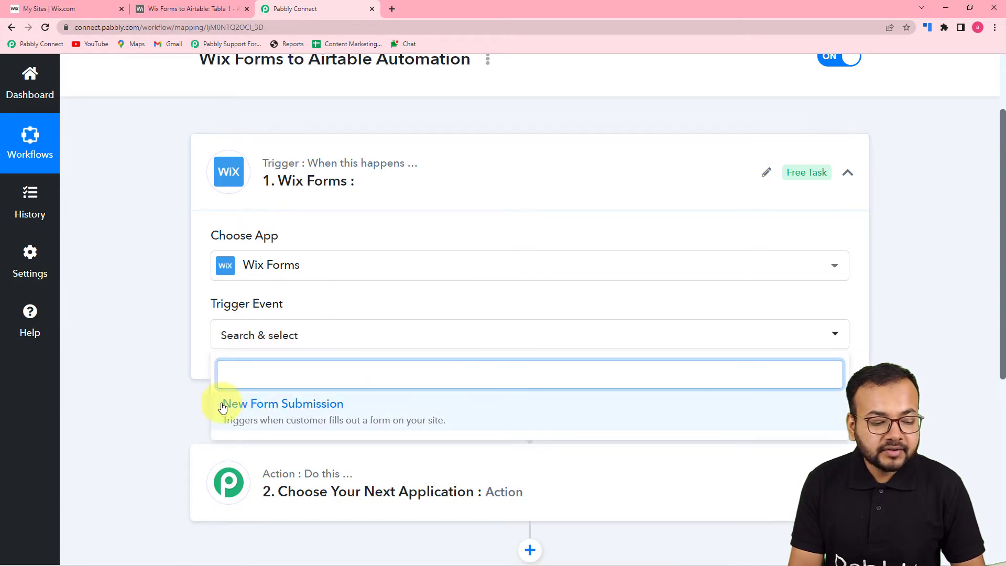
left_click(321, 414)
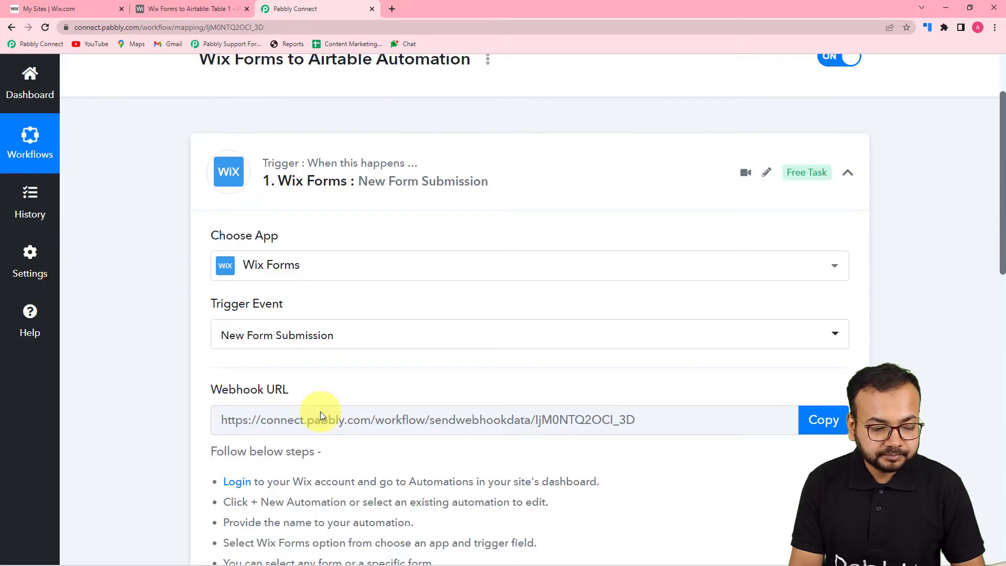
scroll(321, 412, "down", 3)
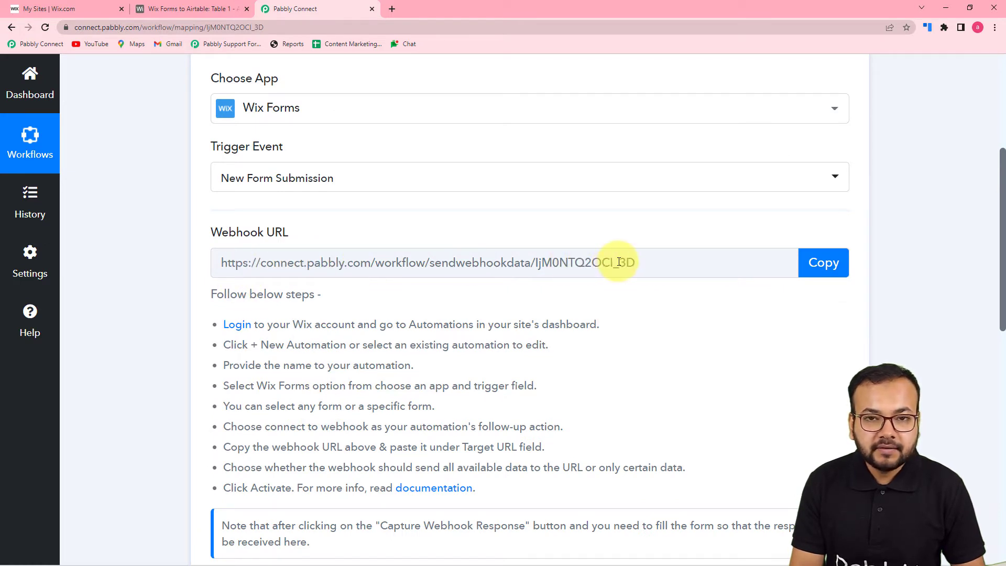
scroll(602, 338, "down", 1)
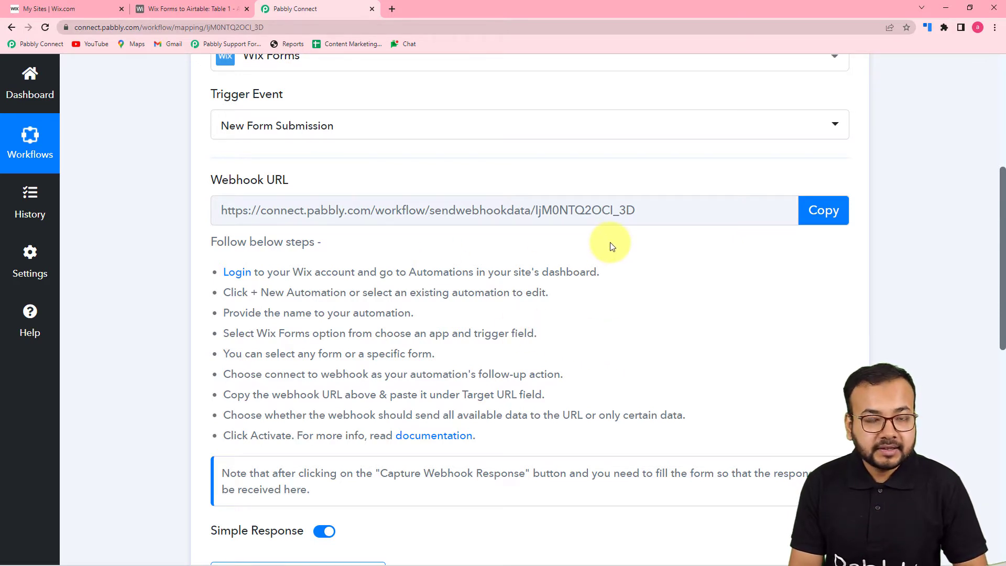
scroll(602, 279, "down", 2)
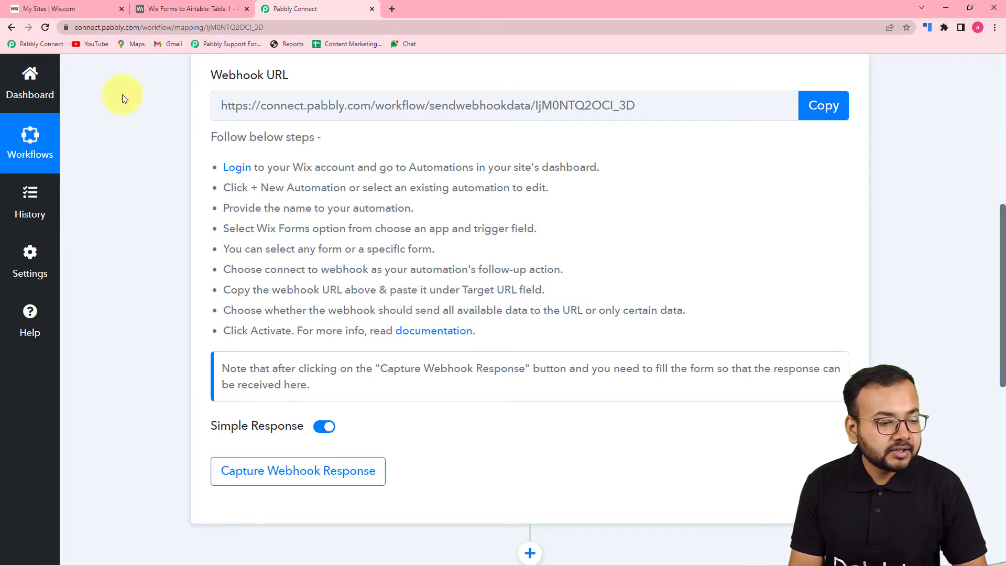
left_click(85, 6)
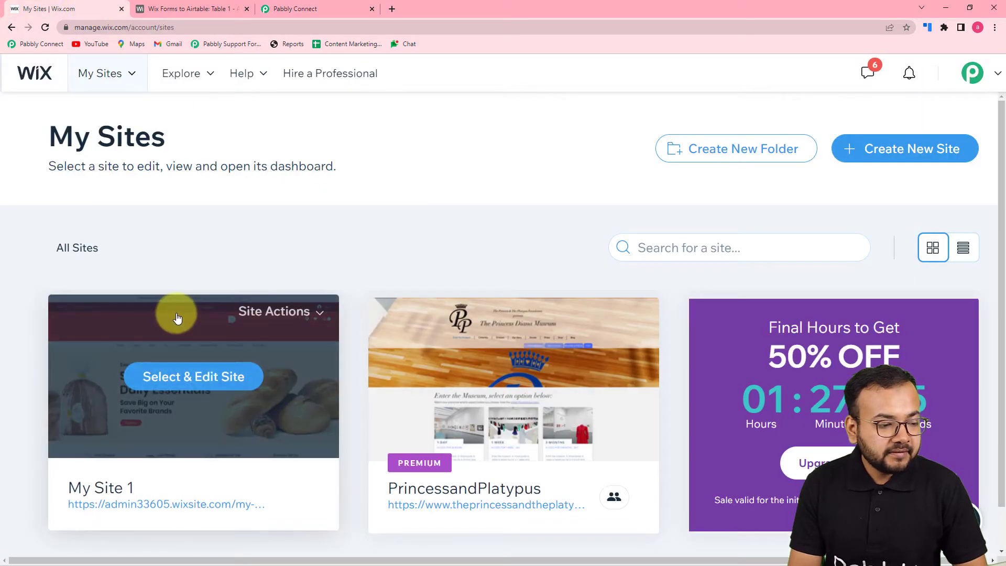
Open My Site 1's dashboard, go to Automations, and dismiss the sale promotion popup.
mouse_move(162, 363)
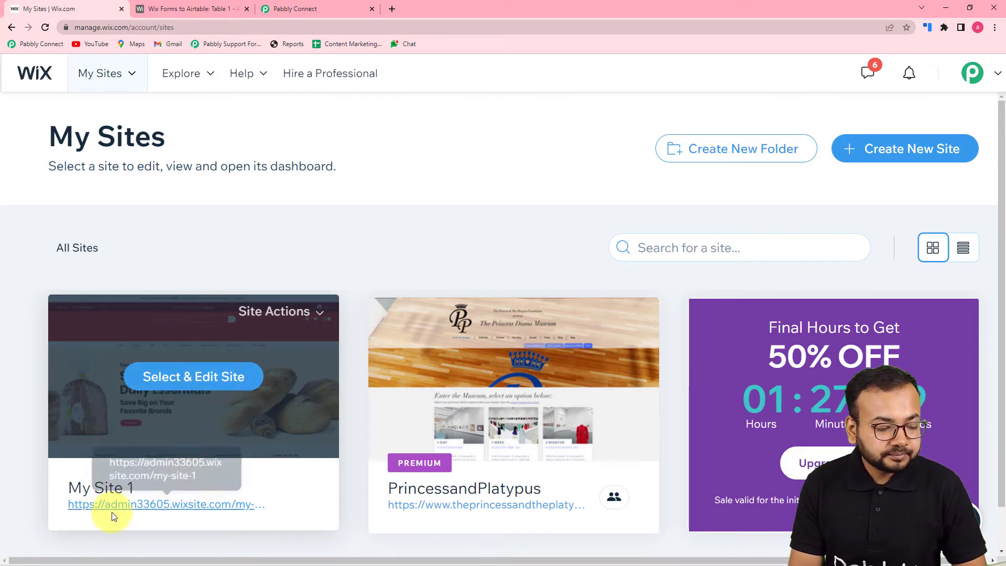
left_click(173, 383)
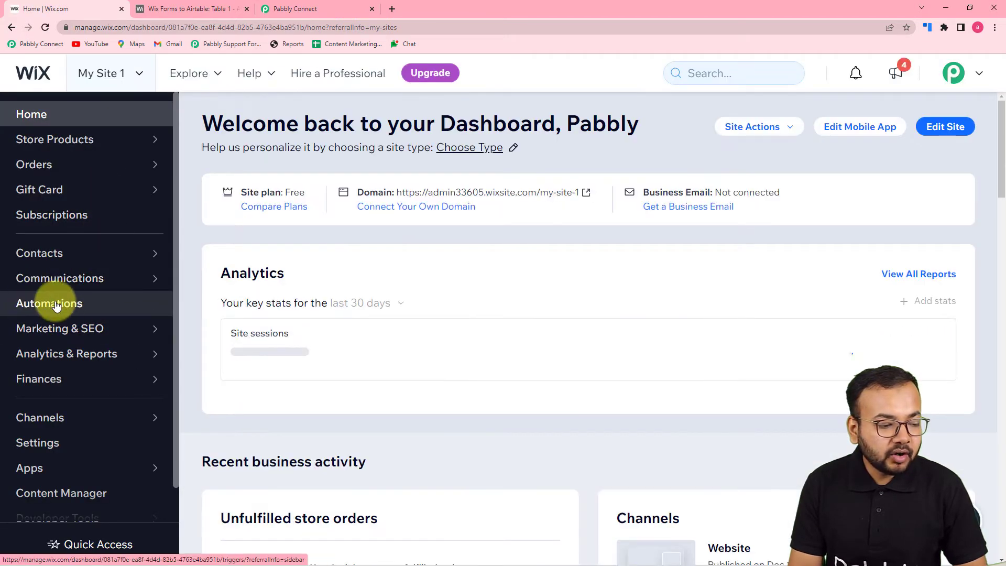
left_click(72, 308)
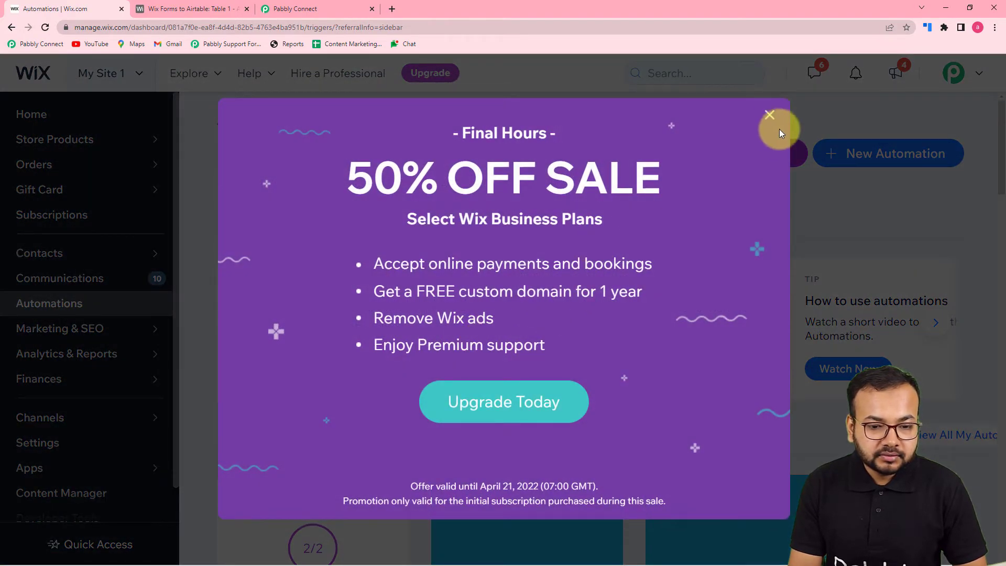
left_click(769, 118)
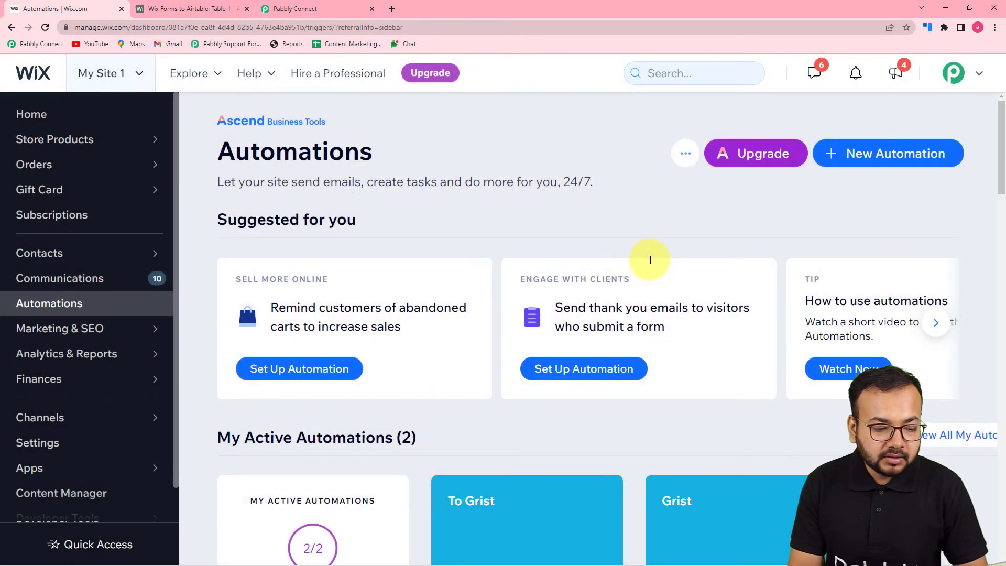
left_click(294, 8)
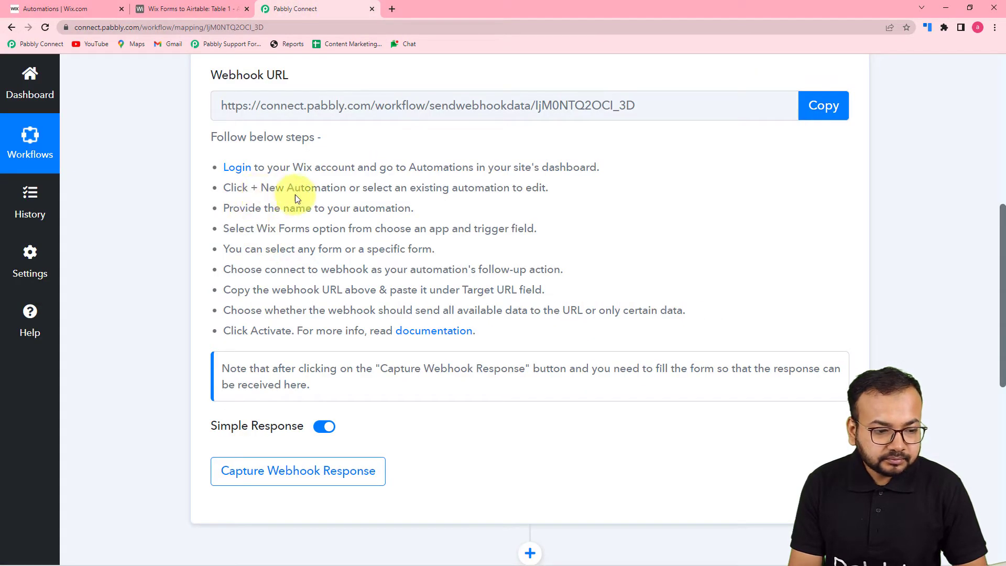
left_click(103, 13)
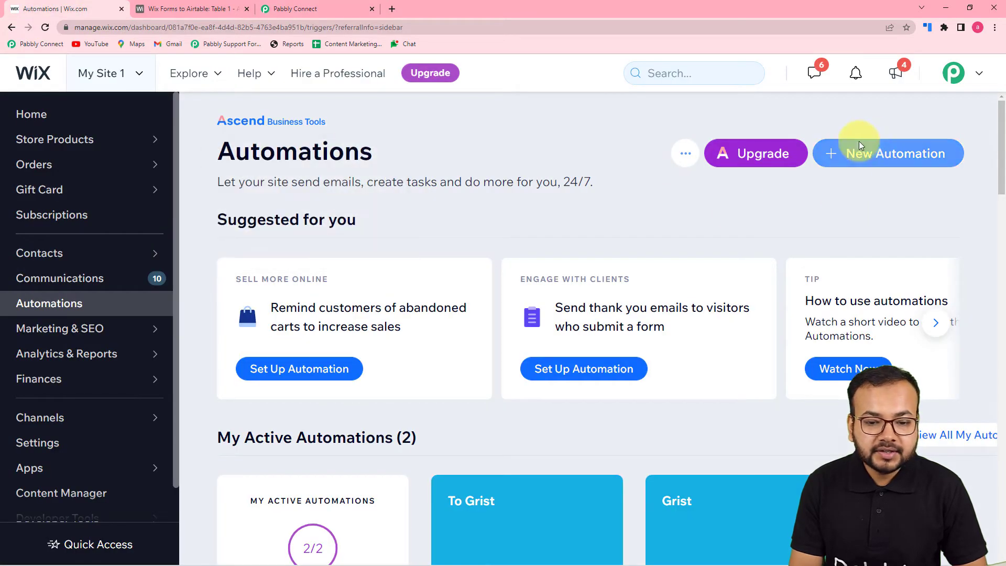
Start a new Wix automation and title it 'To Airtable'.
left_click(887, 158)
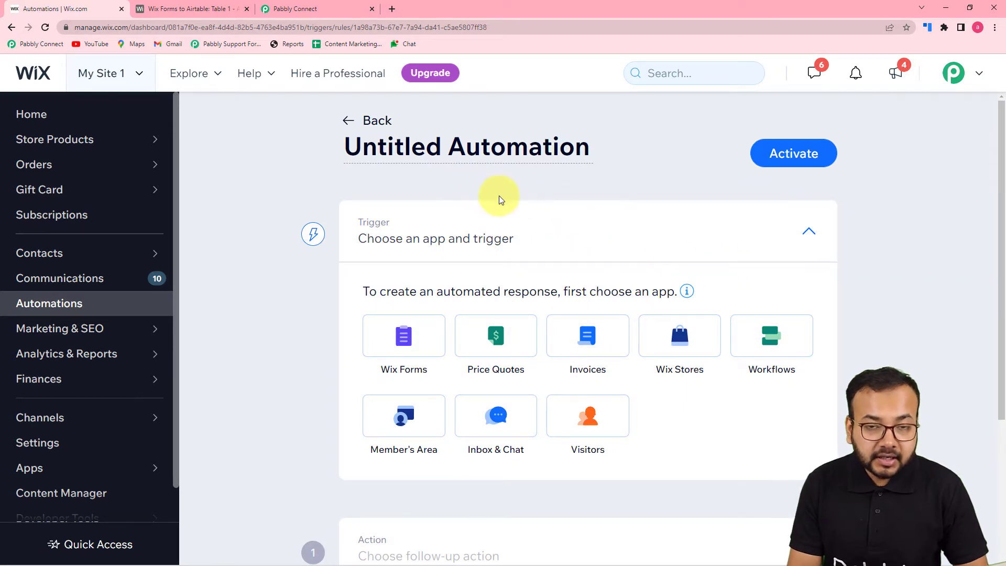
left_click(448, 149)
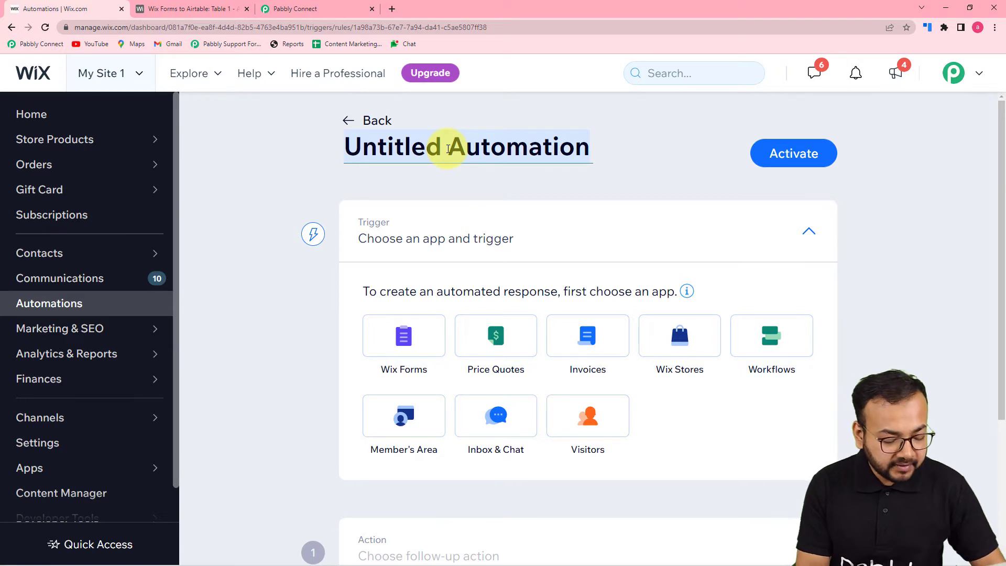
type("To A")
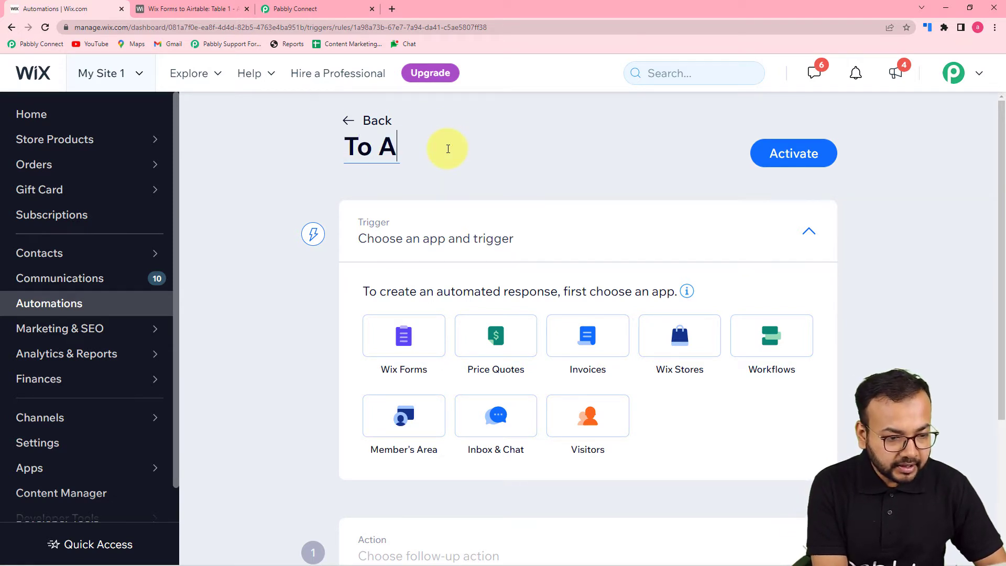
type("irtale")
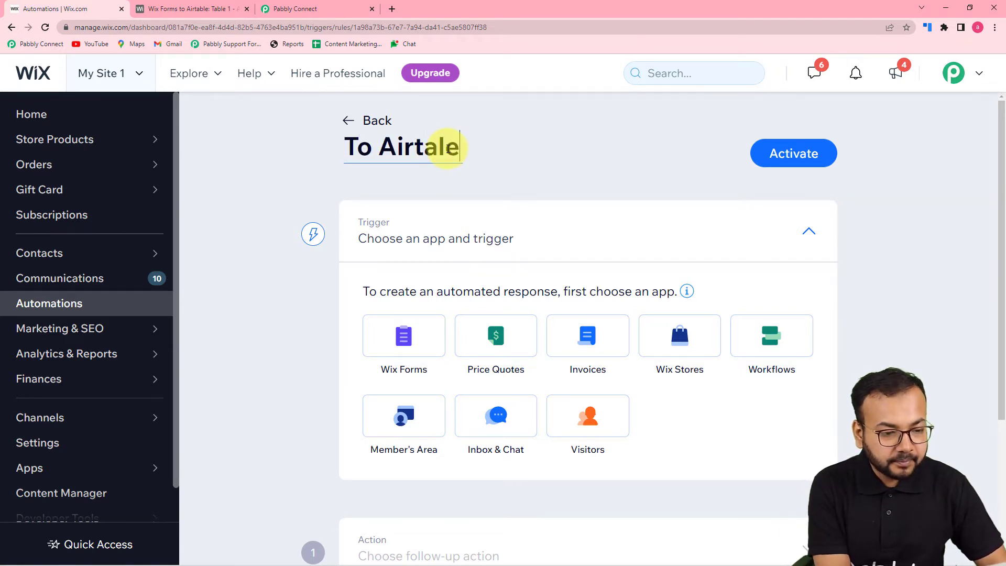
key("BackSpace")
key("BackSpace")
type("ble")
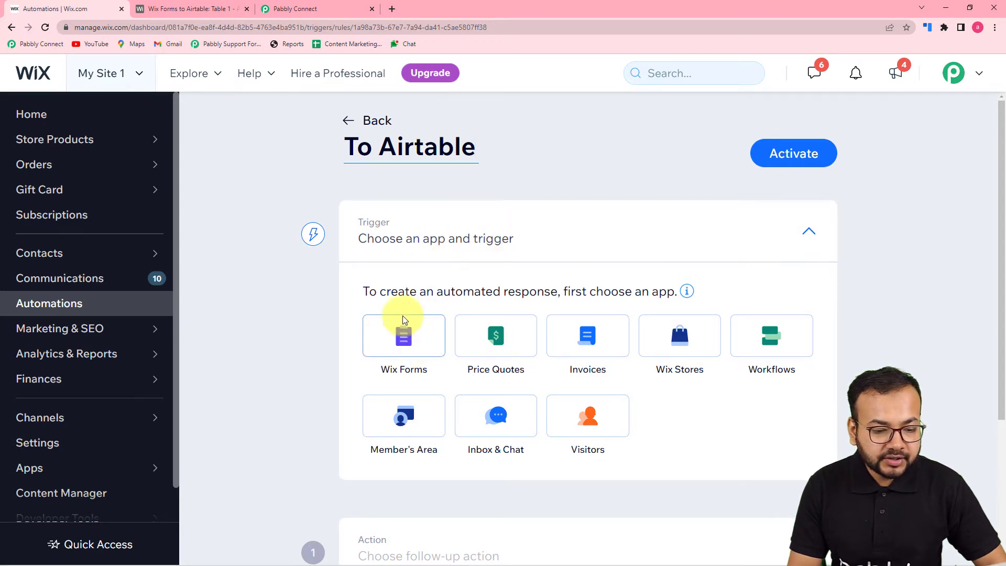
Use Wix Forms' 'Visitor submits a form' trigger, limited to the Contact Us form only.
left_click(393, 344)
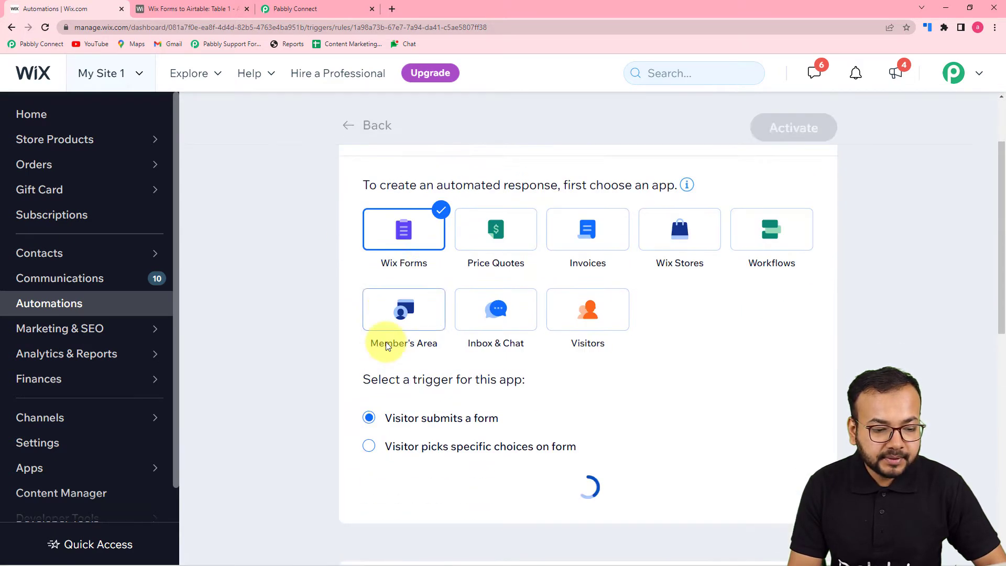
scroll(334, 325, "down", 3)
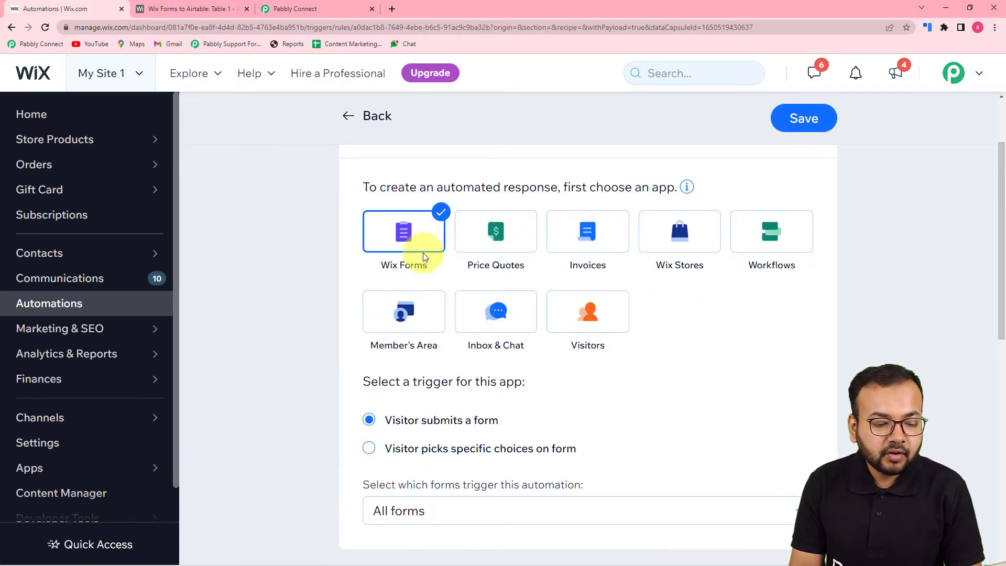
scroll(423, 257, "down", 4)
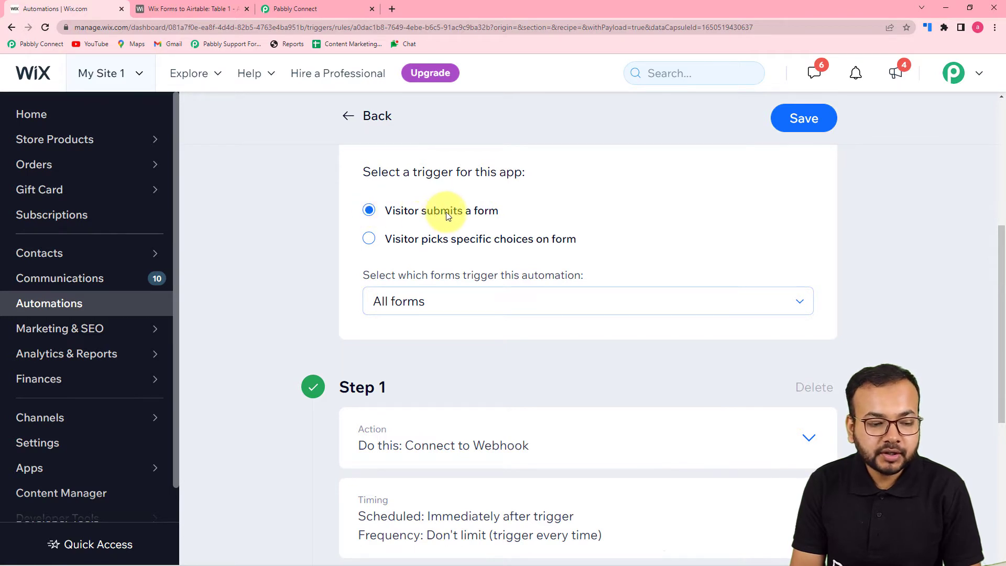
left_click(478, 303)
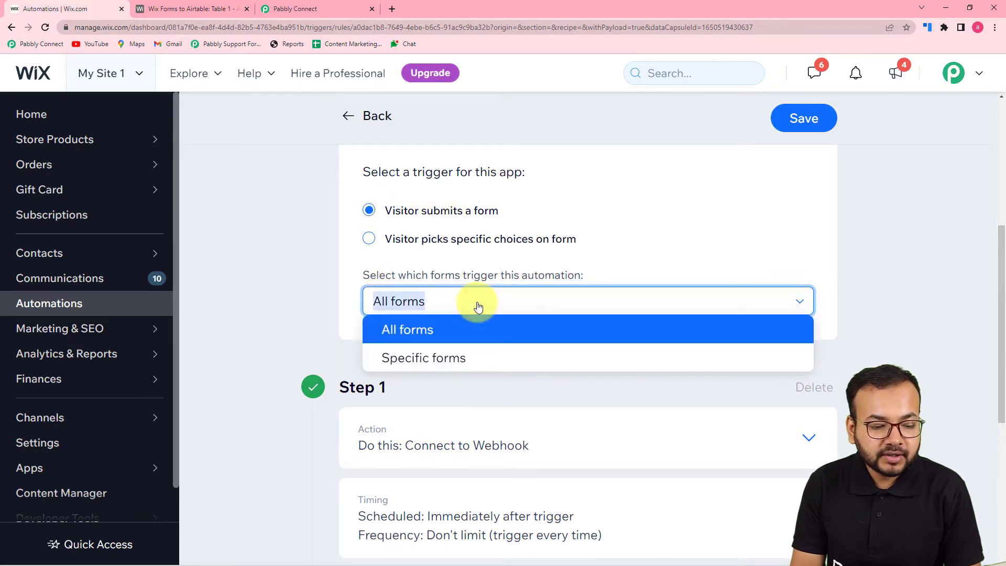
left_click(446, 359)
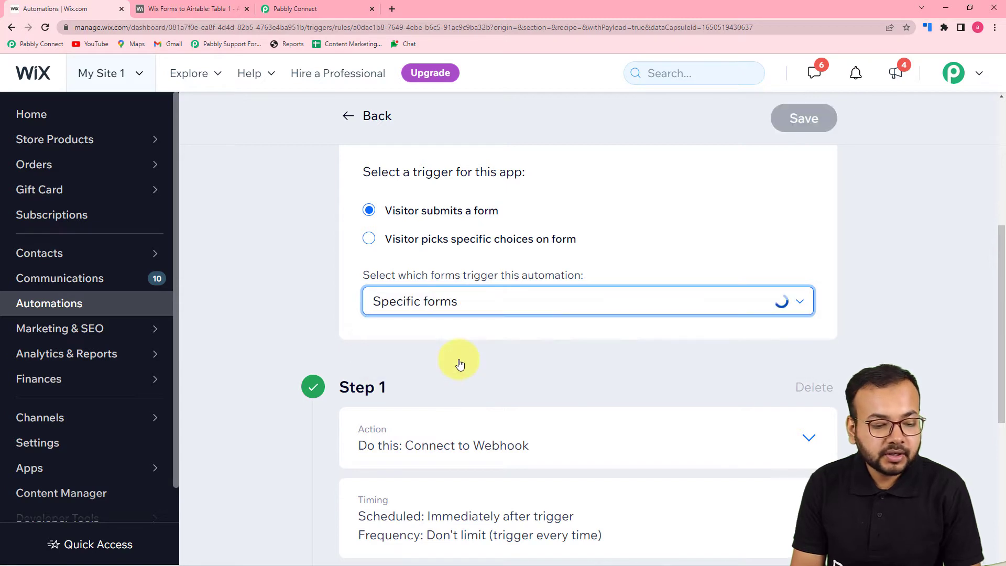
scroll(477, 347, "down", 1)
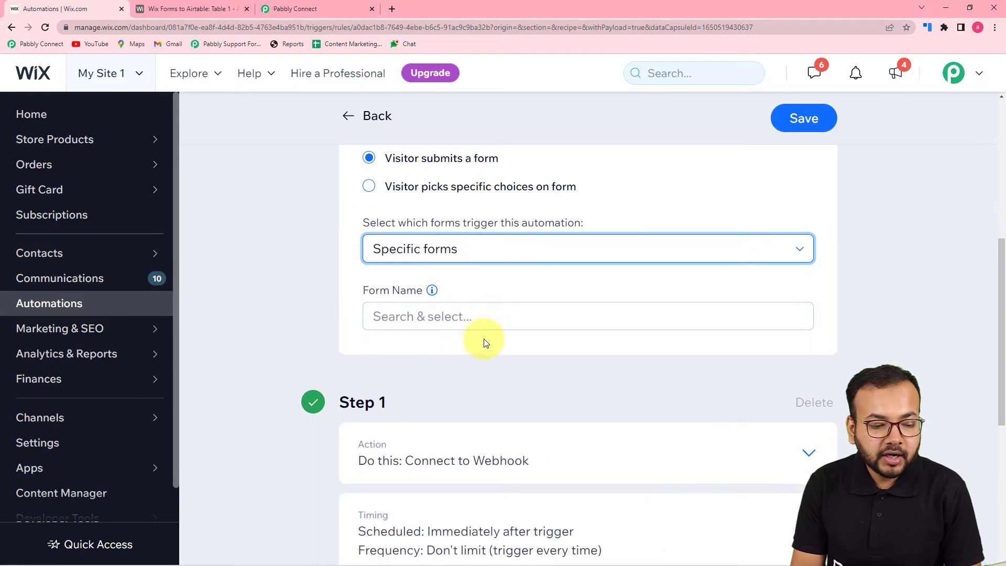
left_click(485, 322)
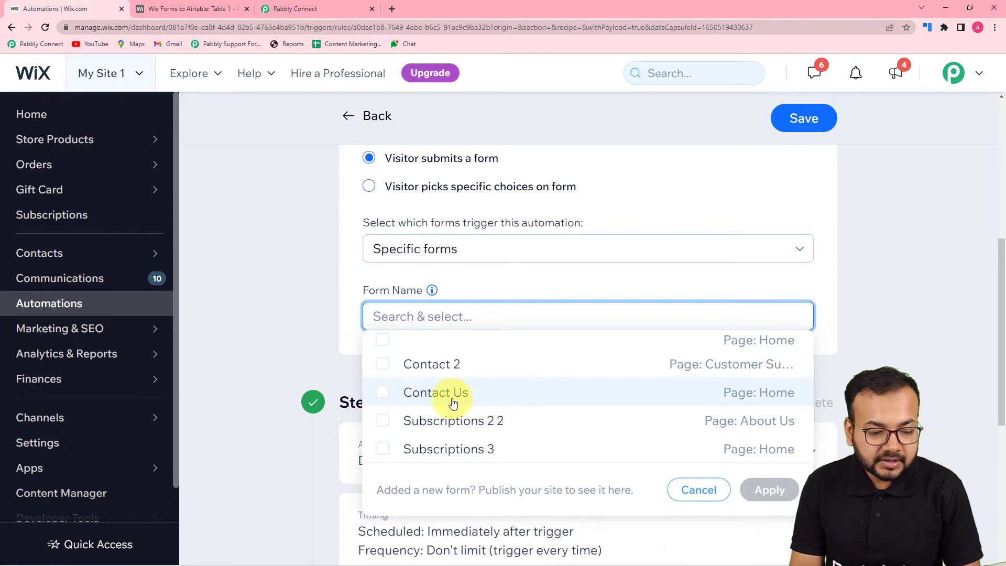
left_click(383, 394)
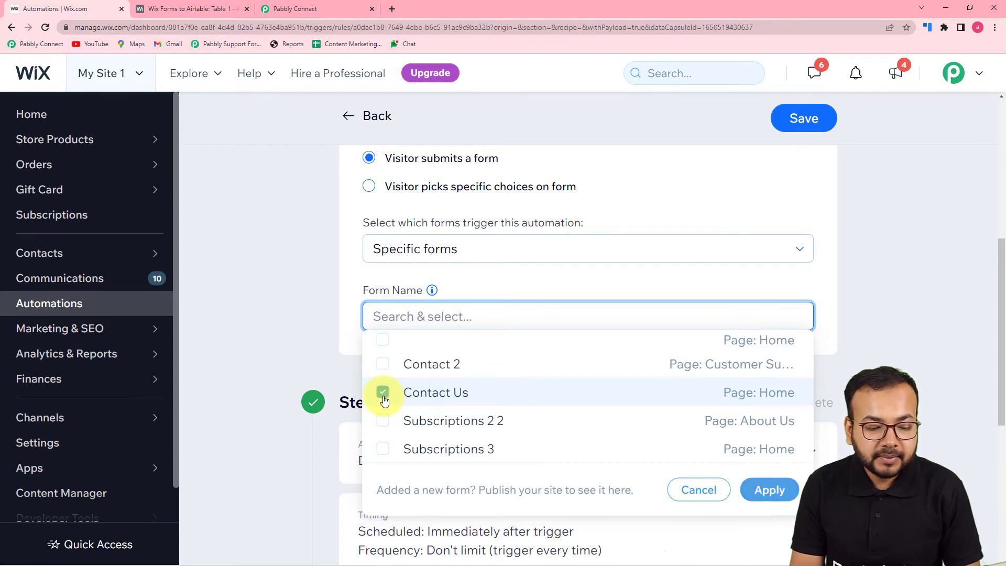
left_click(769, 489)
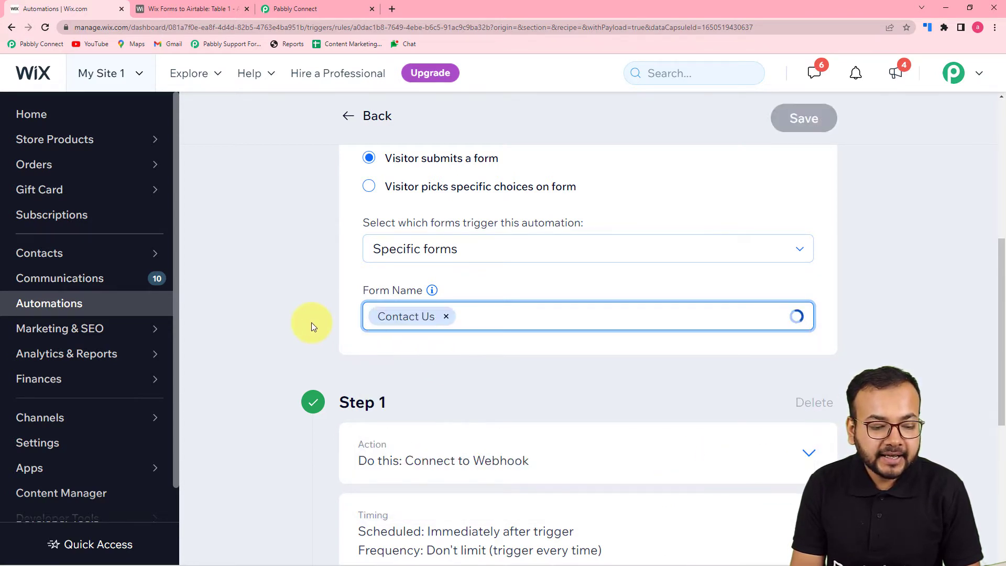
scroll(311, 323, "down", 3)
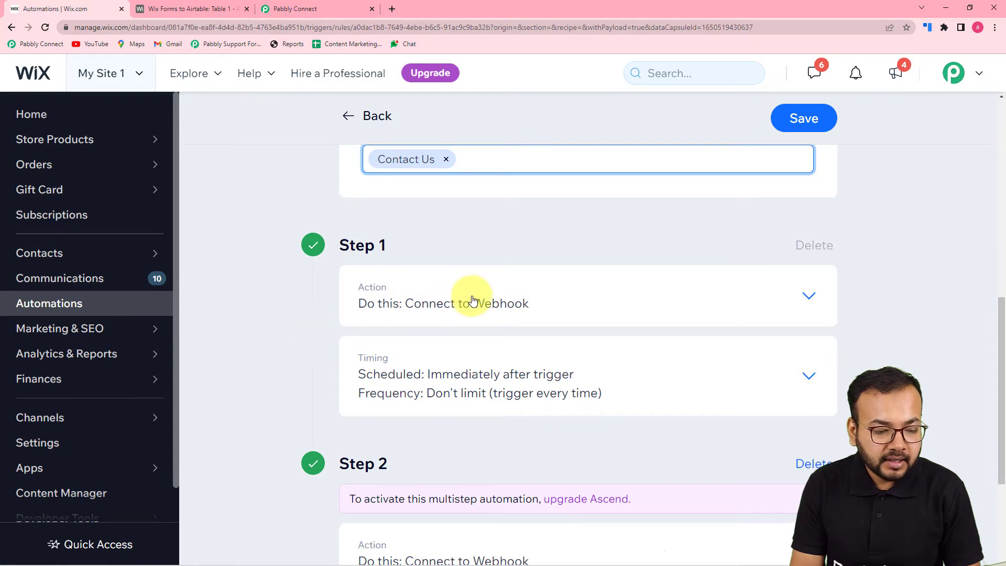
Expand Step 1's webhook action and empty its old Target URL field.
left_click(473, 300)
scroll(473, 300, "down", 1)
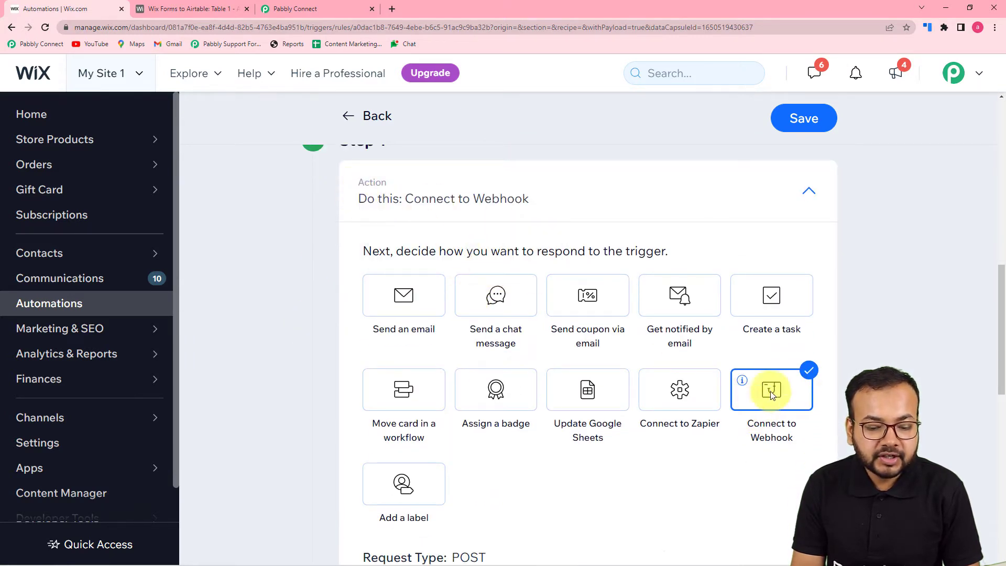
scroll(793, 420, "down", 3)
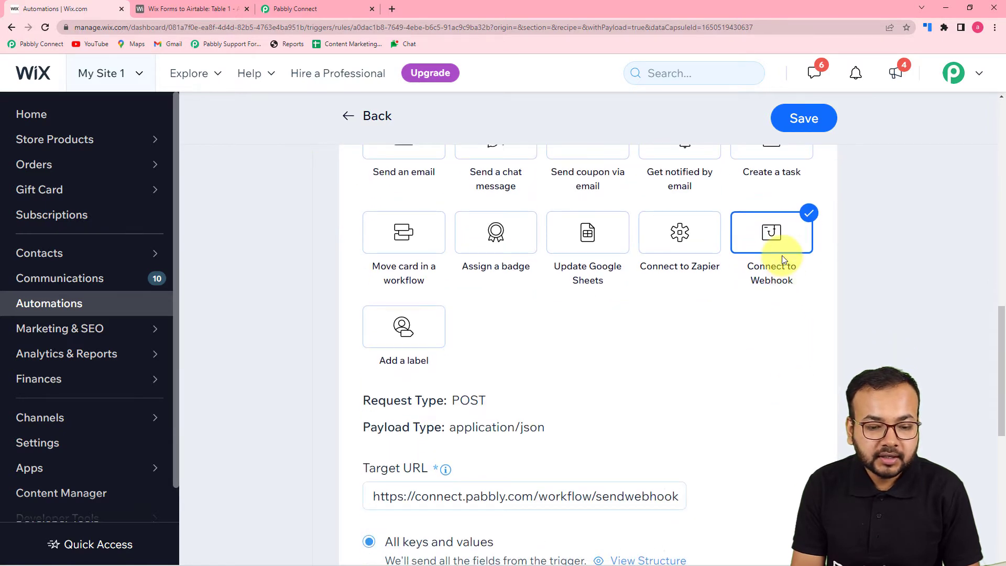
scroll(782, 253, "down", 3)
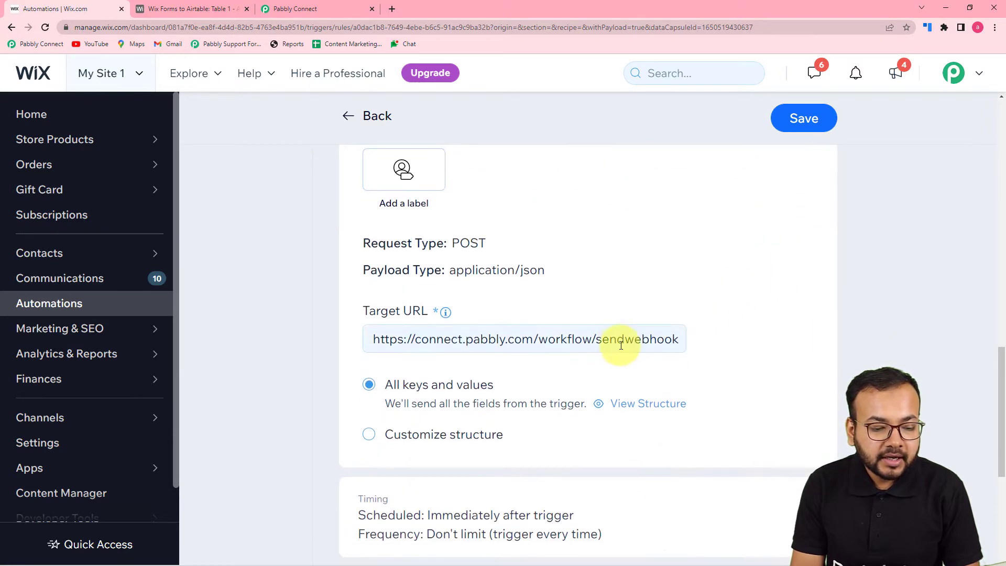
triple_click(614, 345)
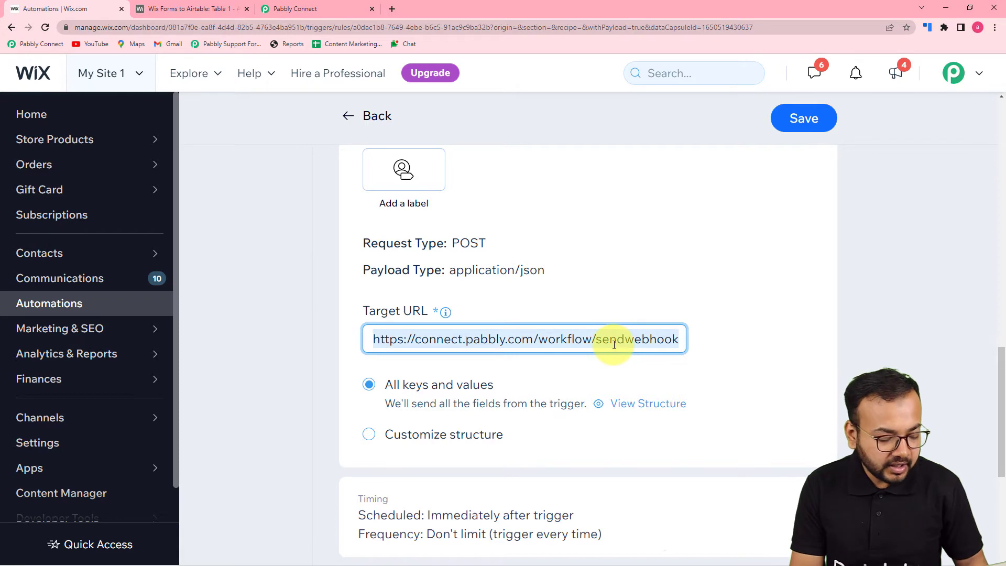
key("BackSpace")
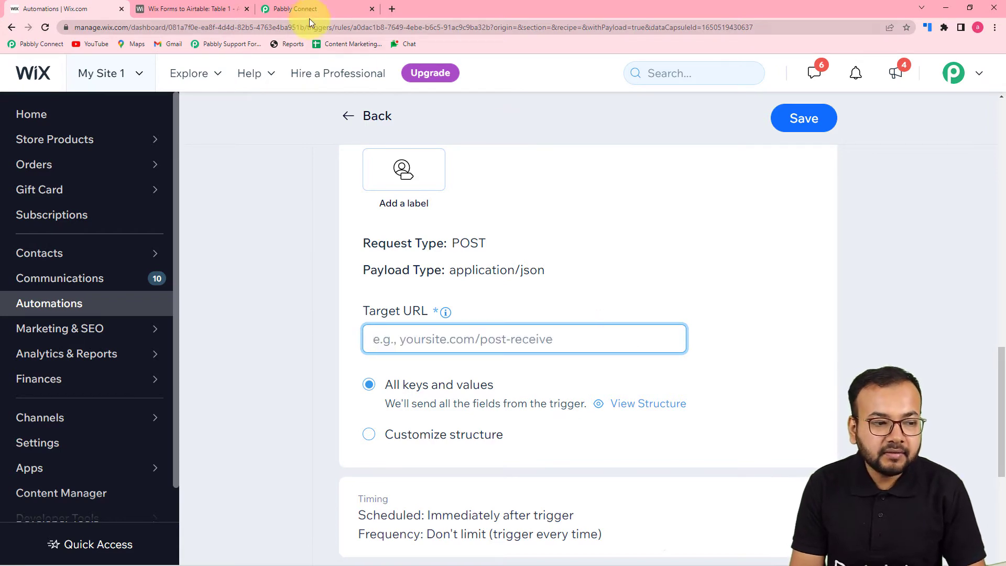
left_click(305, 9)
Paste Pabbly's copied webhook URL as plain text into the Wix automation's Target URL.
left_click(824, 106)
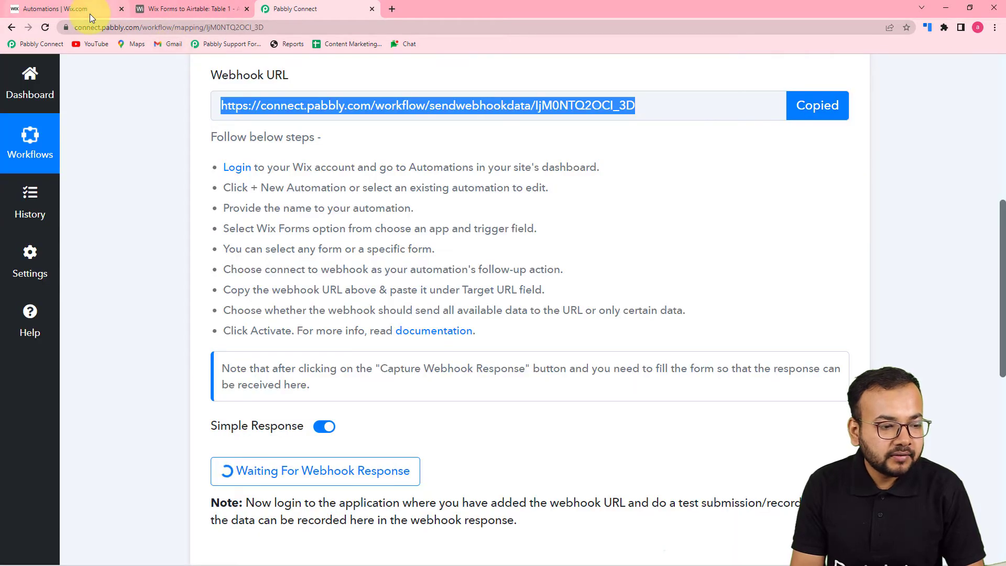
left_click(89, 14)
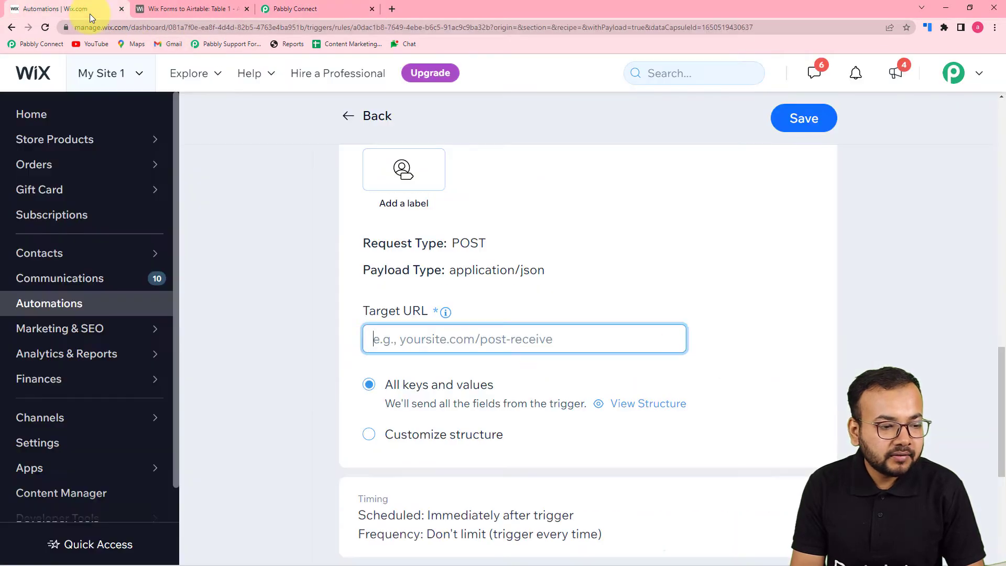
right_click(383, 344)
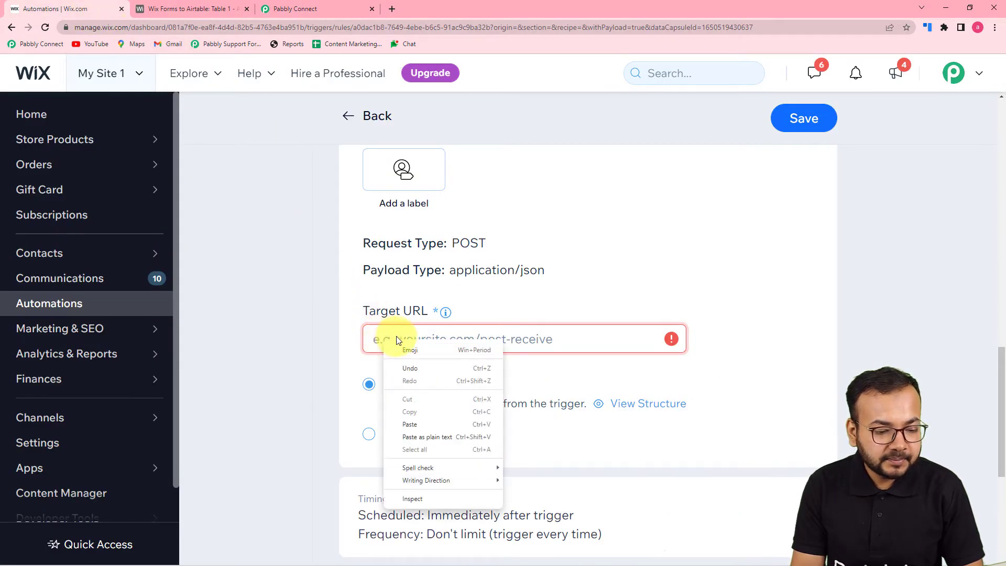
left_click(425, 439)
left_click(318, 377)
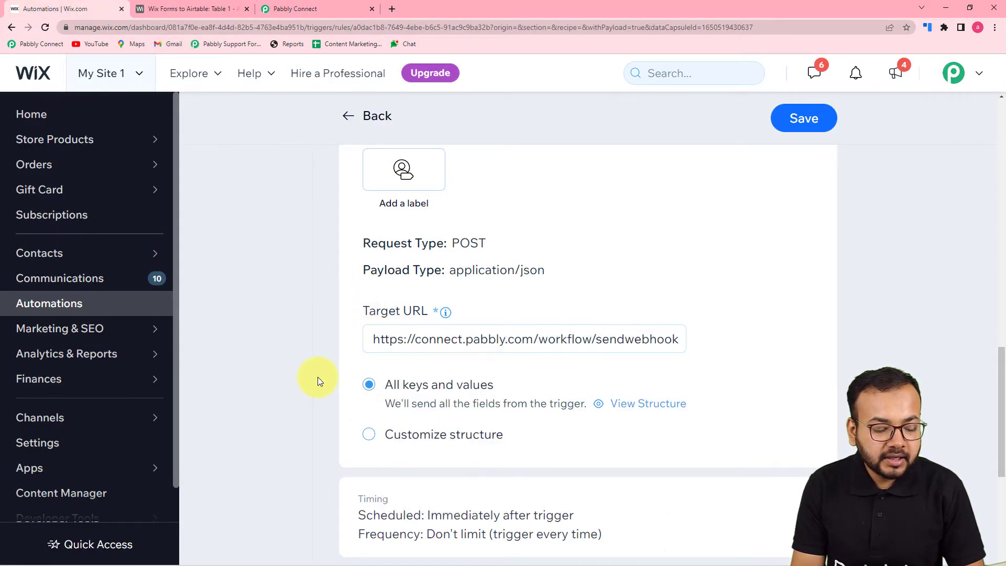
scroll(334, 382, "down", 2)
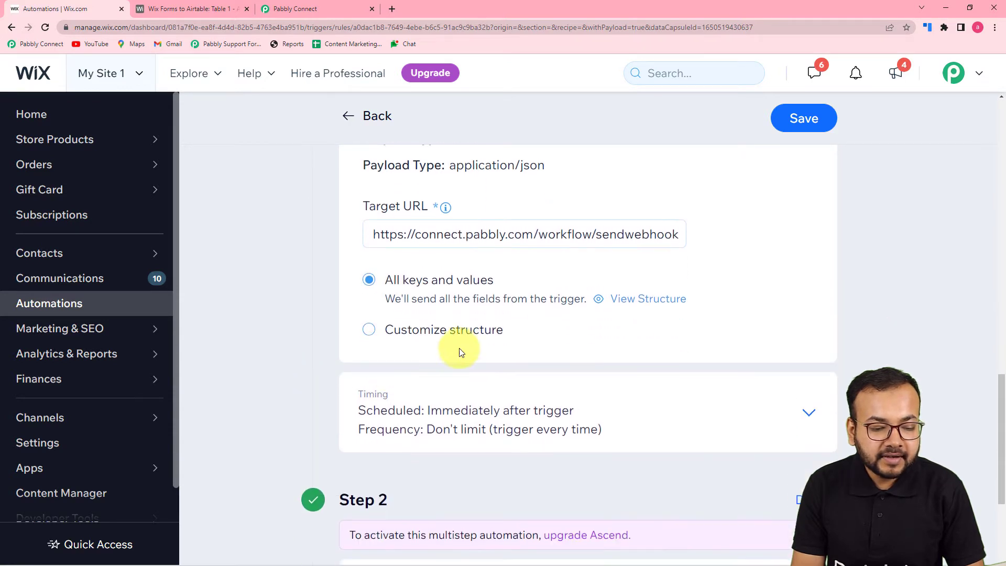
scroll(352, 312, "down", 3)
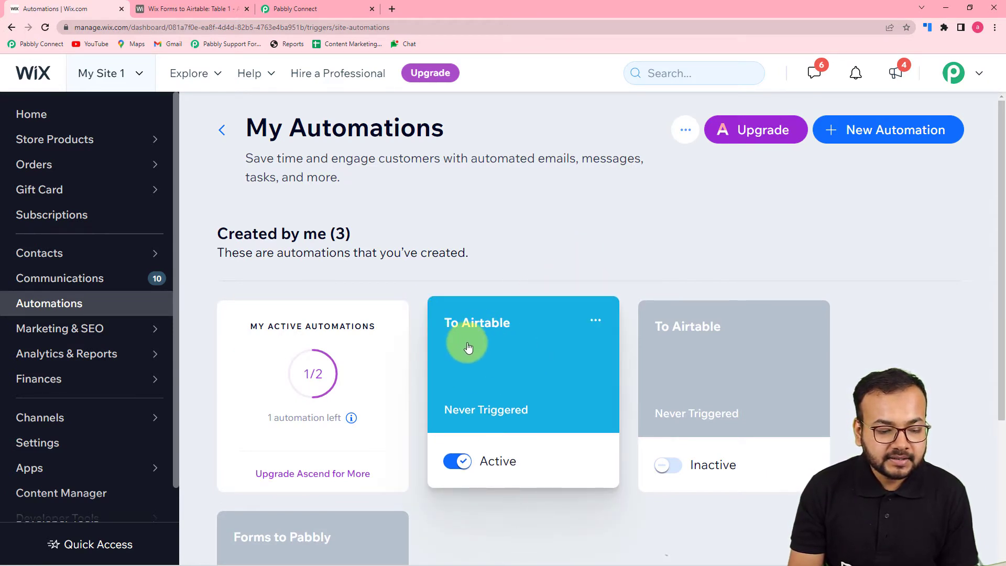
Check Pabbly's webhook page awaiting a response, then return to Wix's My Automations list.
left_click(508, 378)
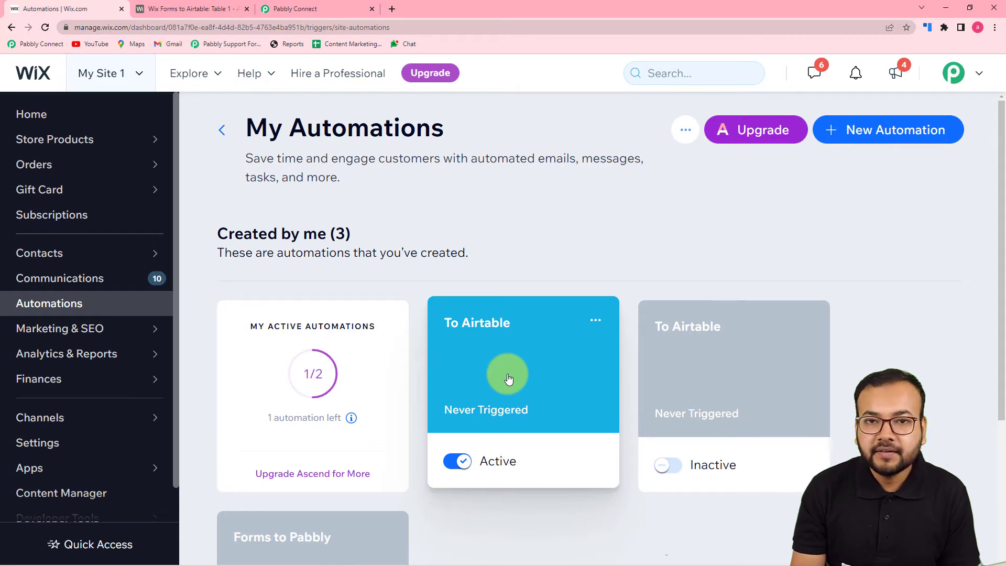
scroll(509, 378, "down", 2)
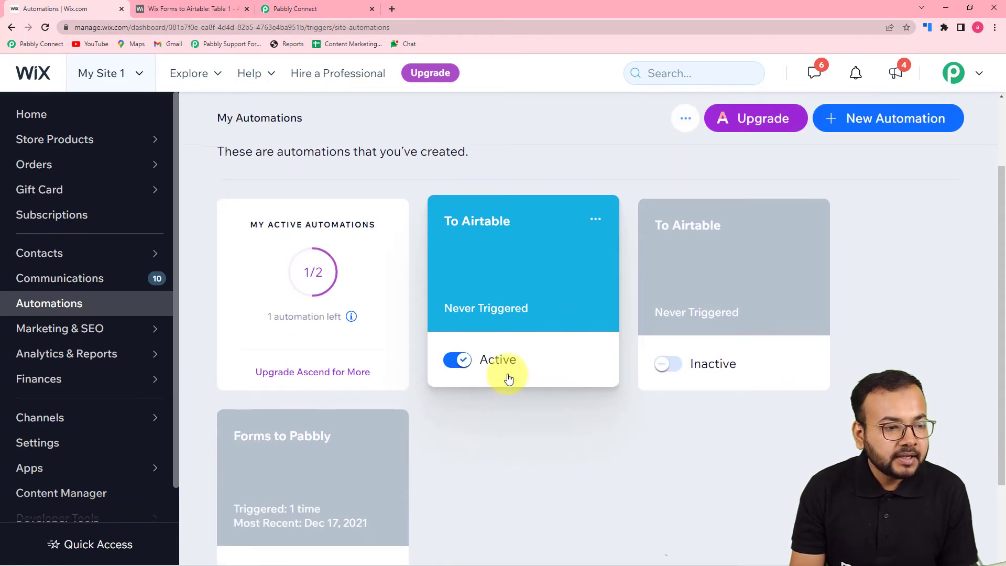
scroll(357, 121, "up", 2)
left_click(305, 9)
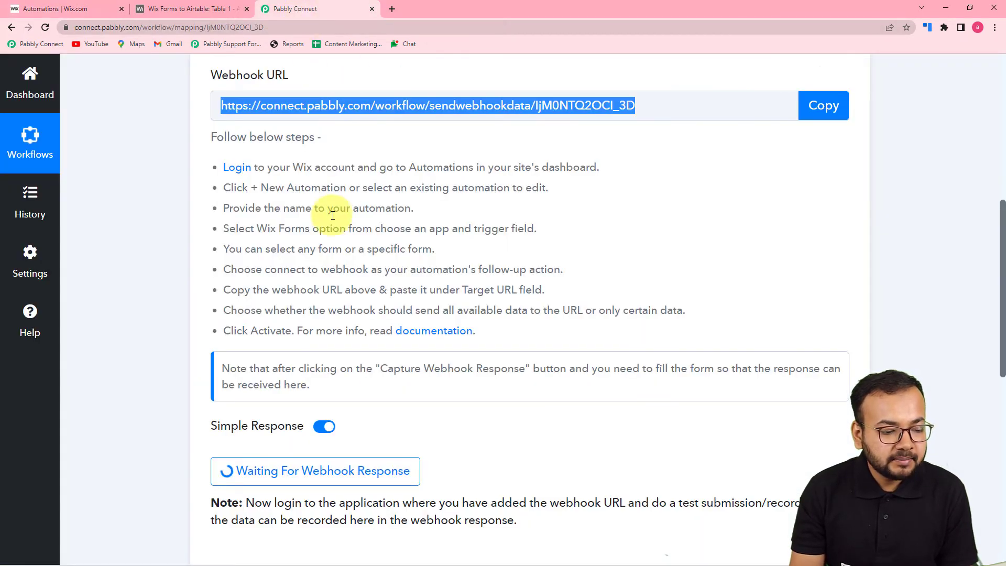
scroll(307, 222, "down", 1)
scroll(389, 193, "up", 3)
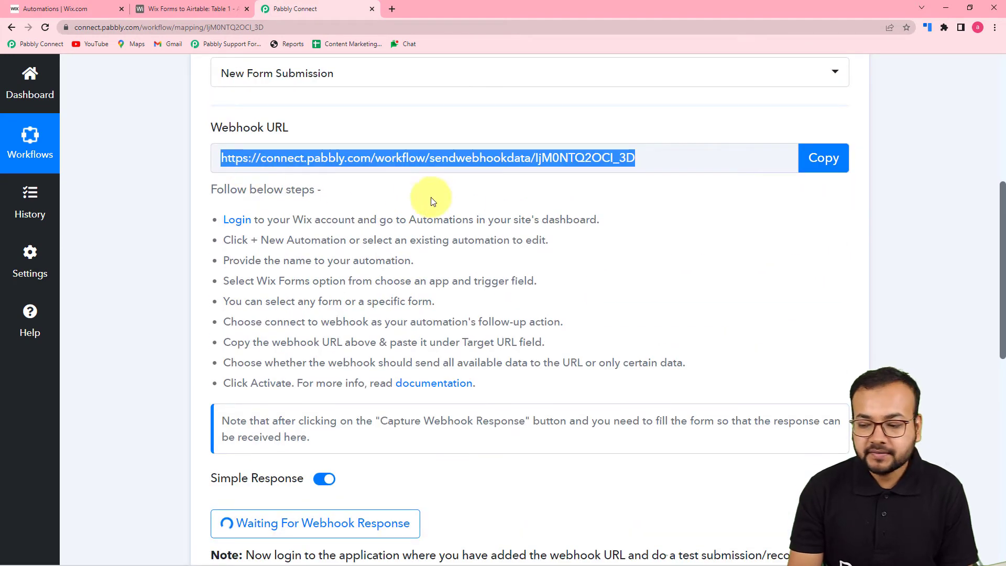
scroll(427, 292, "down", 2)
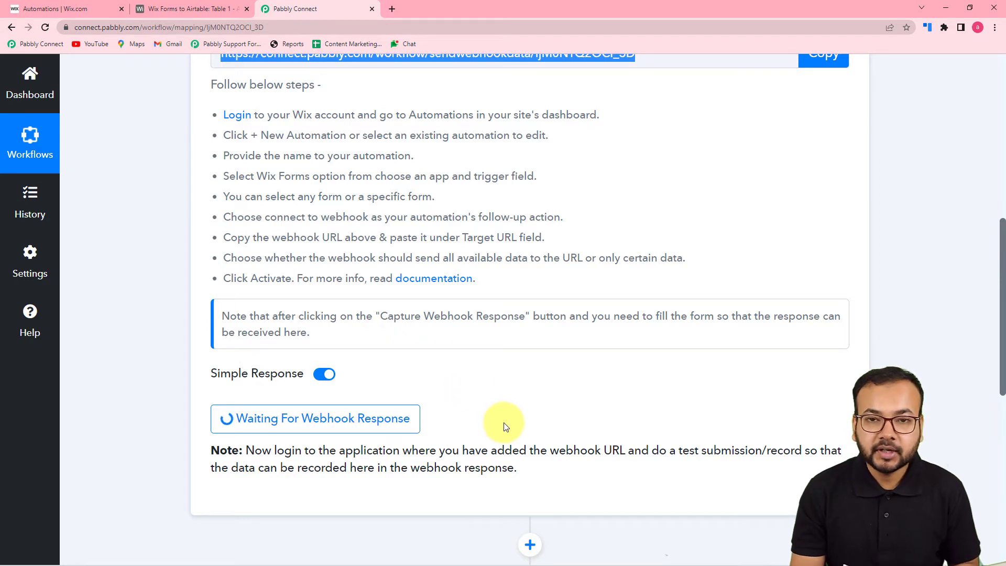
left_click(74, 9)
left_click(32, 123)
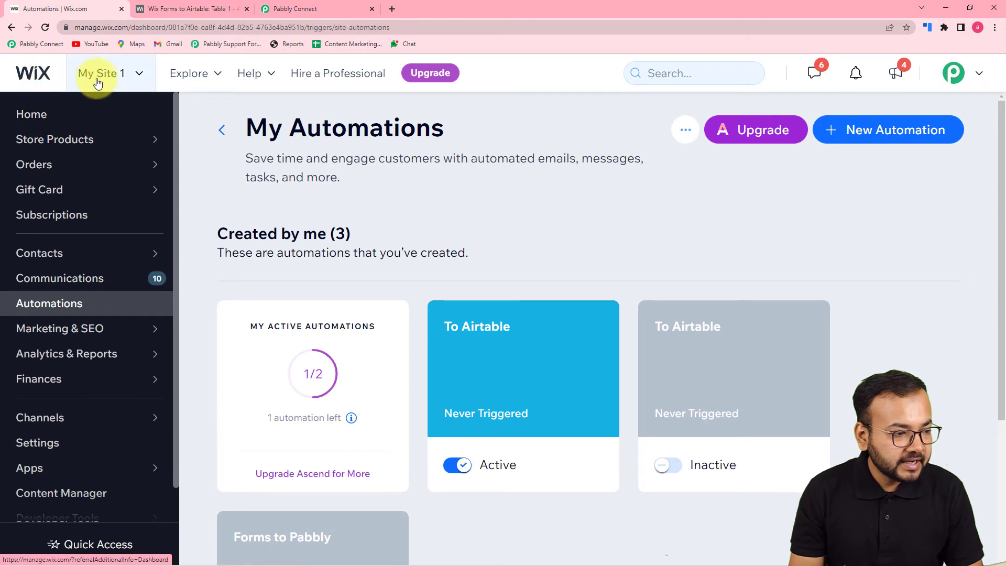
Open the live My Site 1 in a new tab and scroll down to its Contact Us form.
left_click(94, 72)
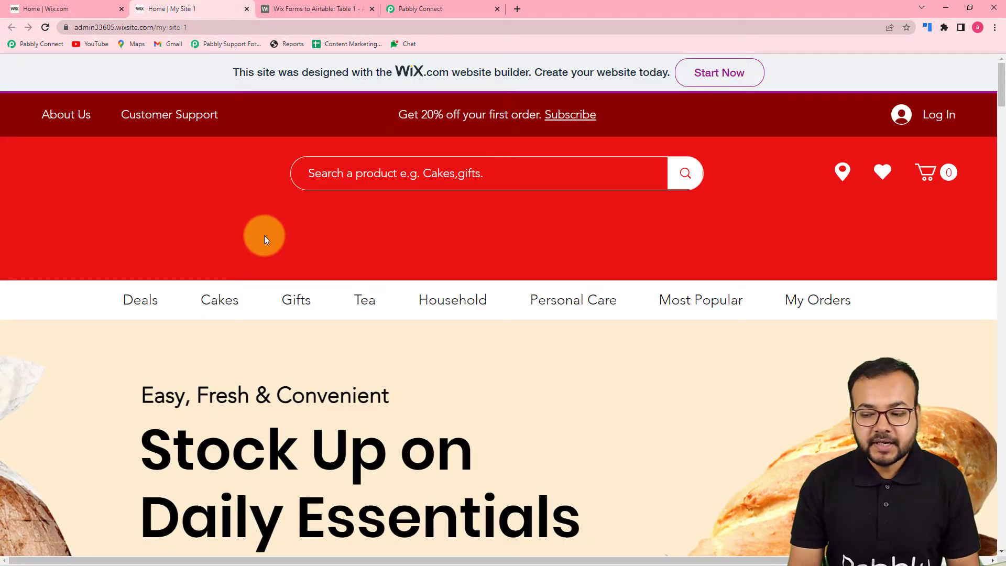
scroll(264, 234, "down", 5)
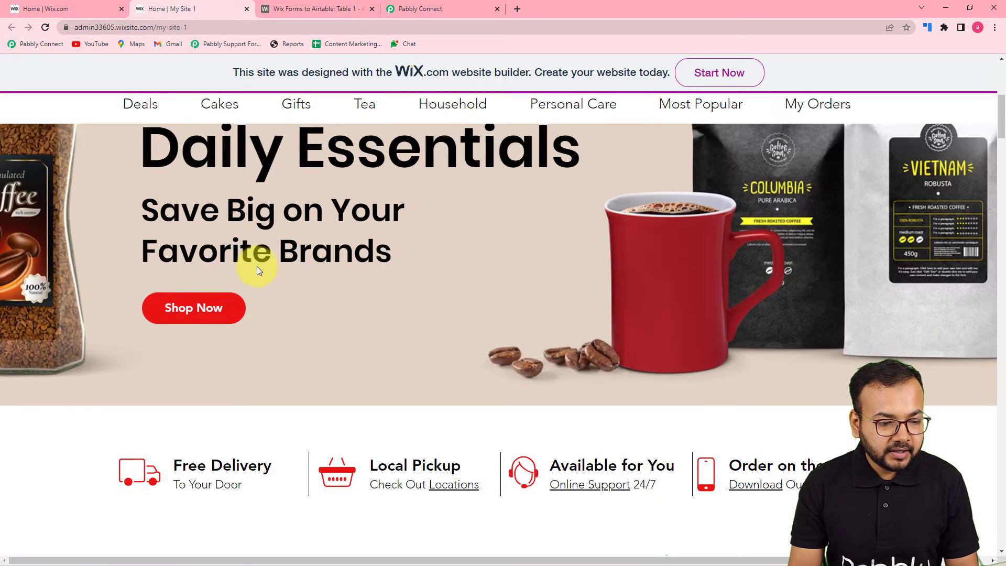
scroll(257, 270, "down", 15)
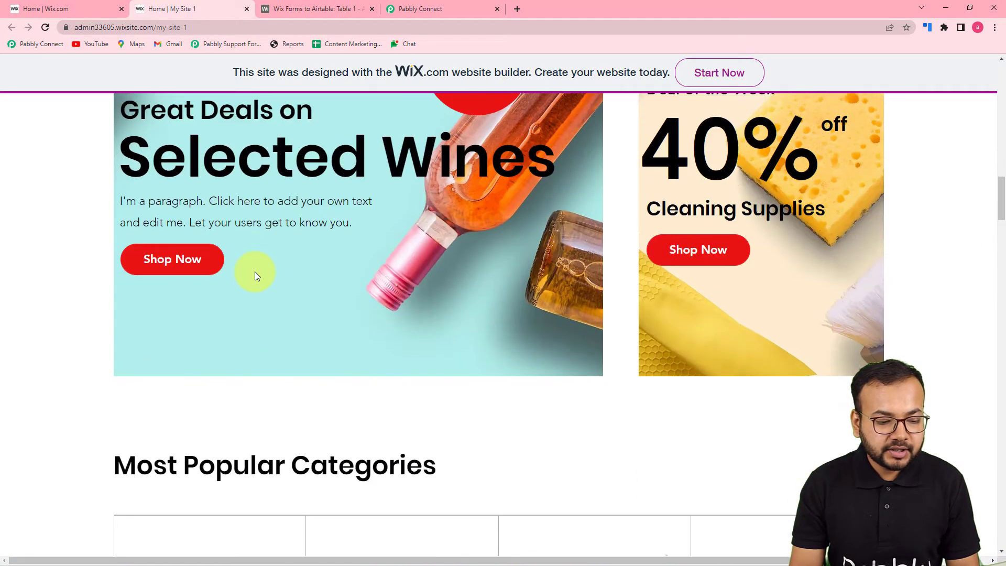
scroll(255, 271, "down", 17)
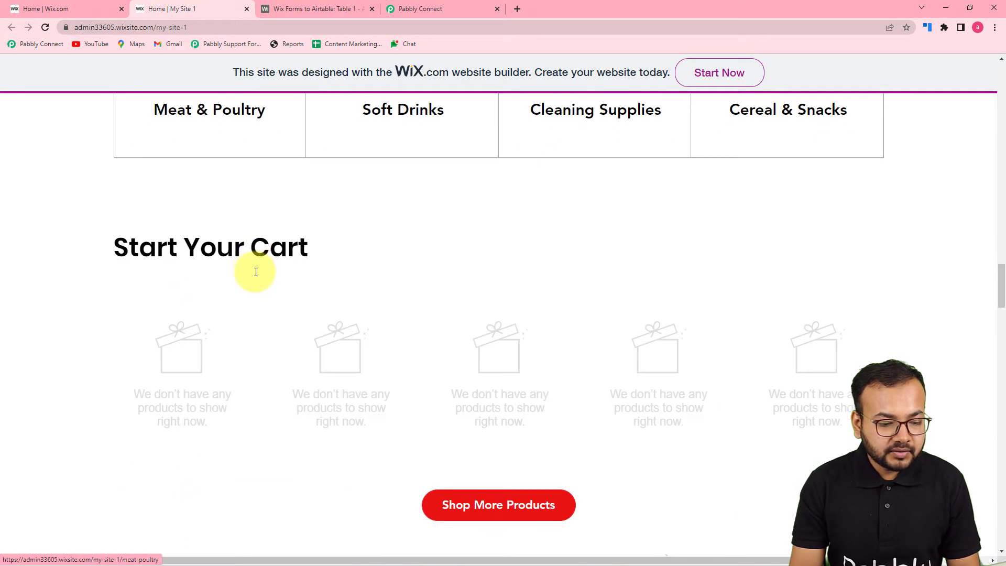
scroll(255, 272, "down", 15)
scroll(254, 272, "down", 2)
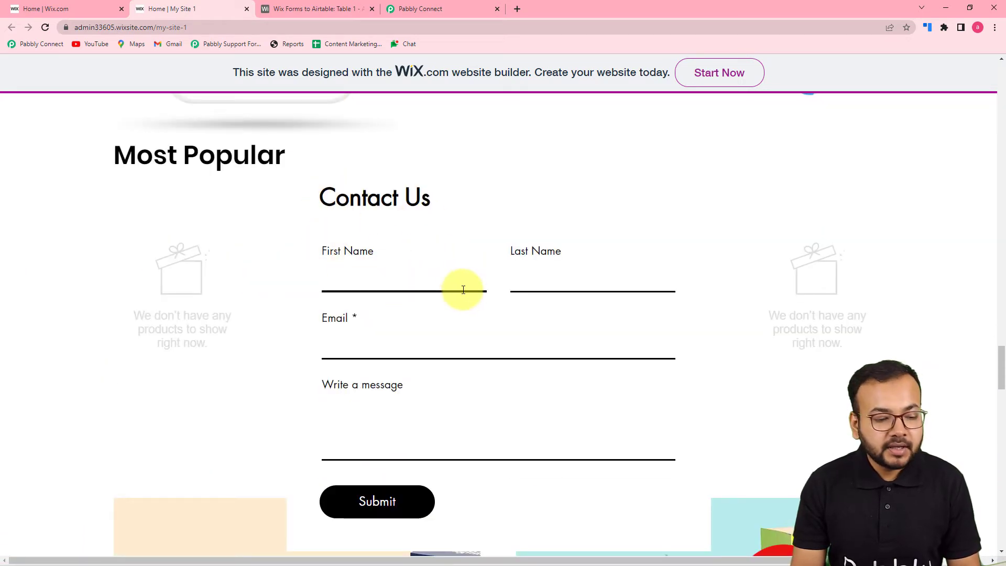
scroll(463, 290, "down", 2)
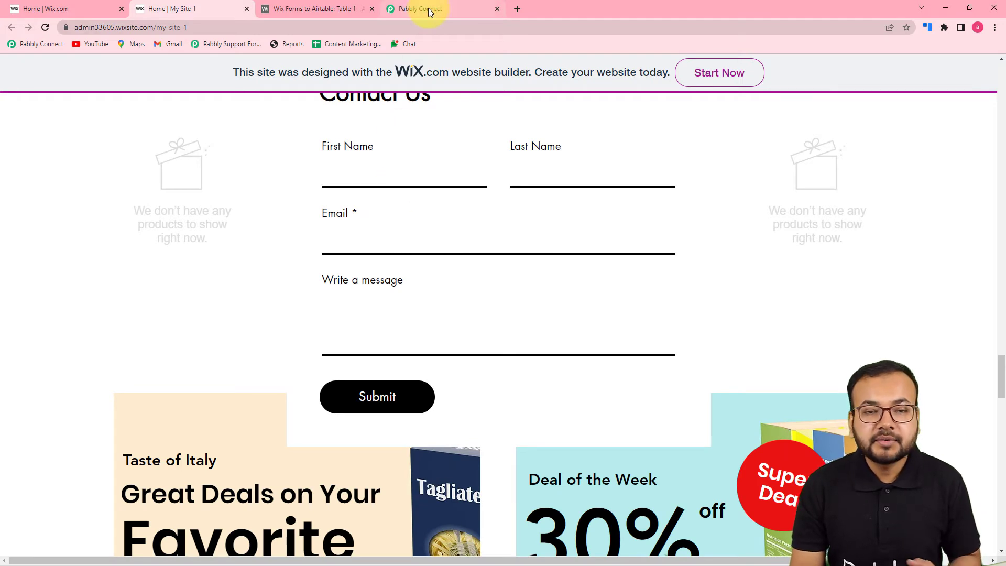
Enter the first name and last name in the Contact Us form, and fill the e-mail from a saved suggestion.
left_click(415, 175)
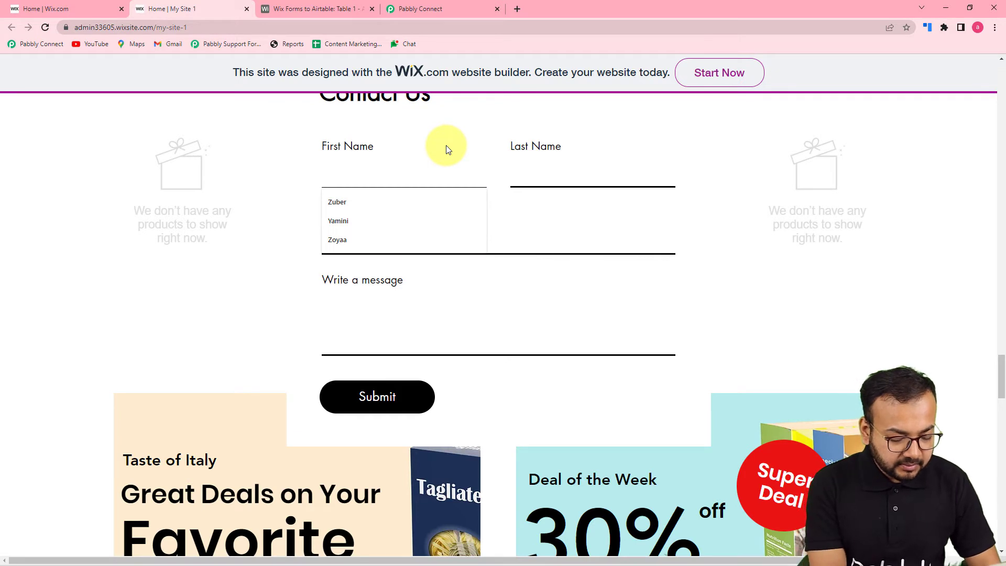
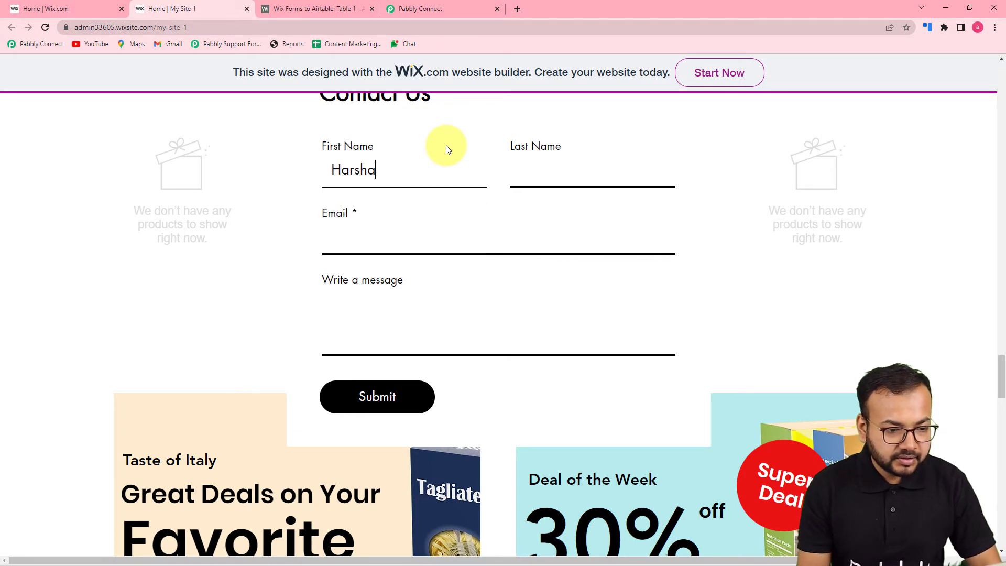
left_click(547, 180)
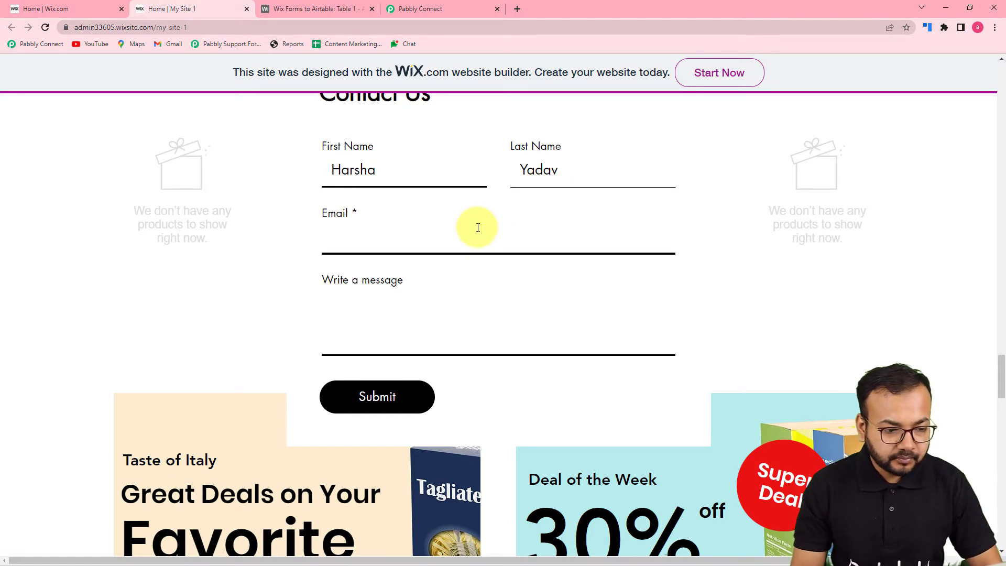
left_click(475, 237)
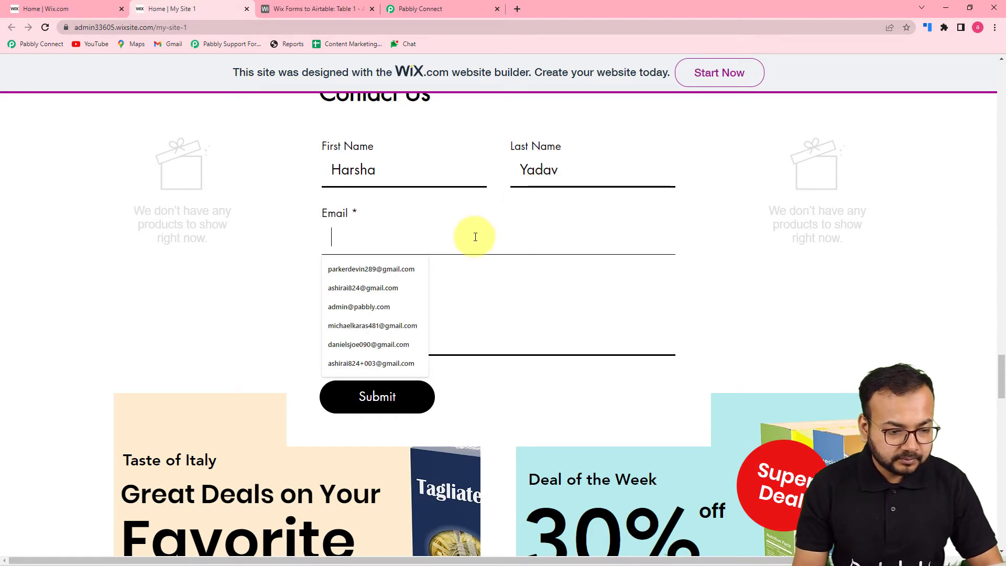
left_click(372, 288)
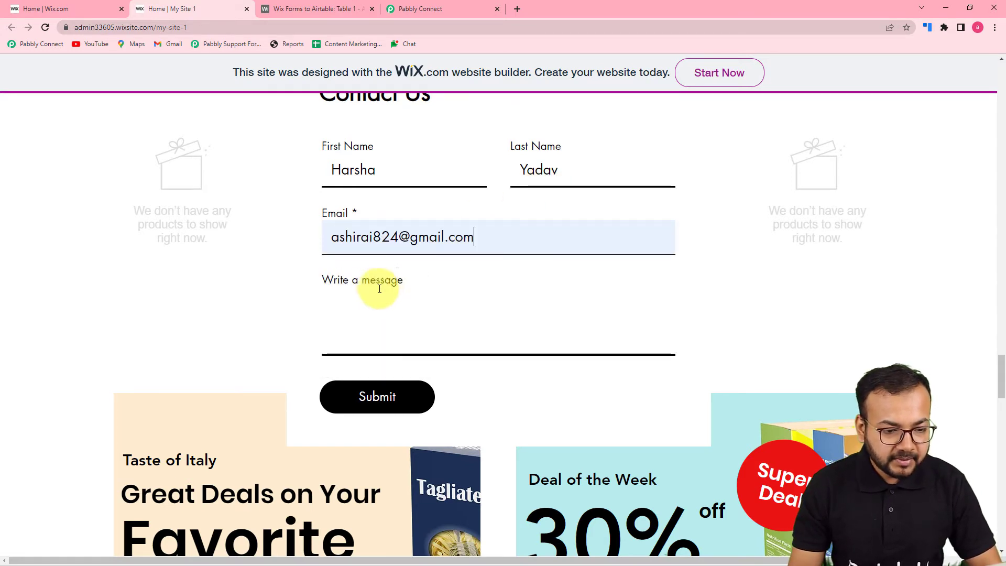
Write the message 'Your Website is really cool.' and submit the form.
left_click(392, 350)
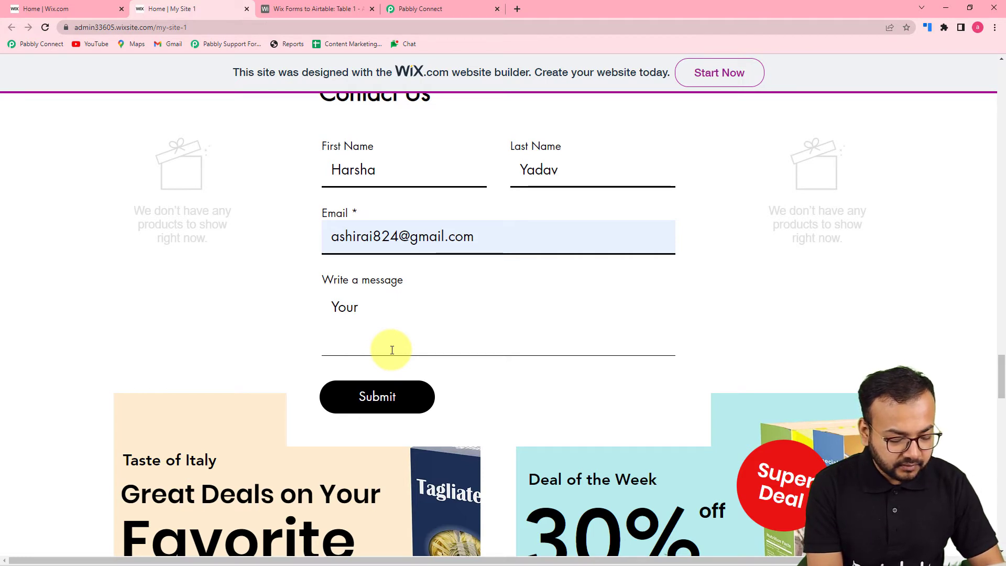
type("Your Website is really")
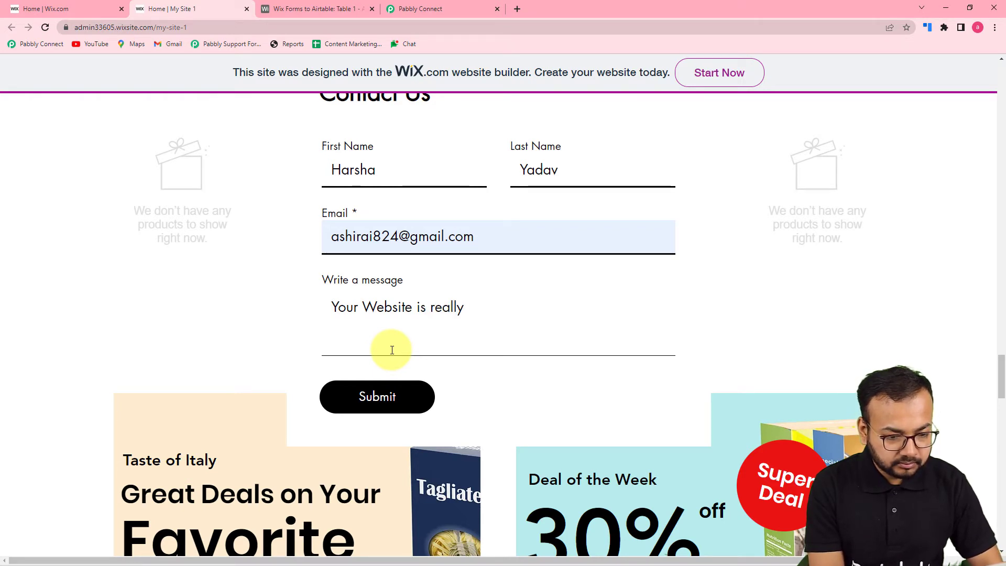
type(" cool.")
left_click(371, 397)
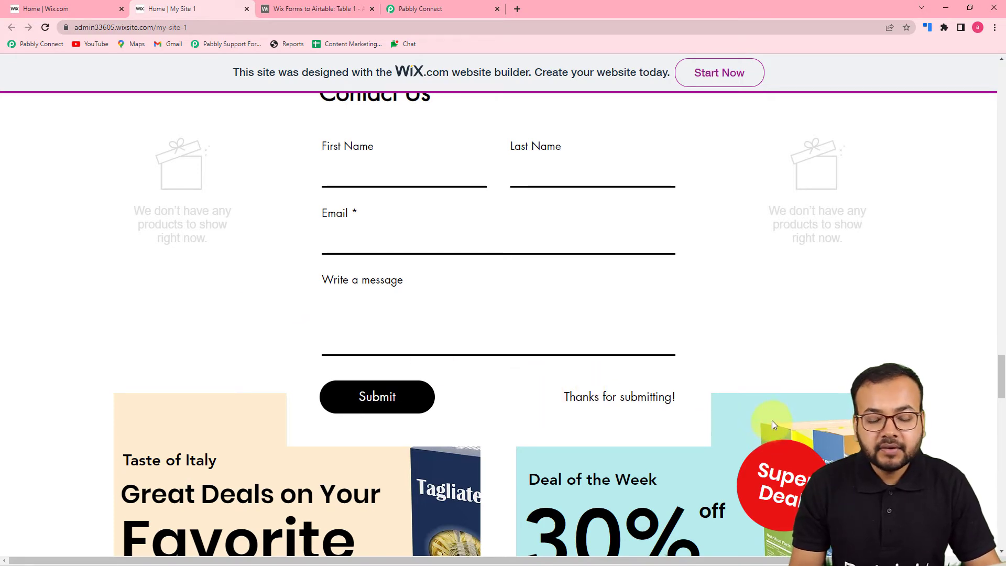
left_click(443, 9)
Review the webhook's Response Received data, then scroll down to the '2. Choose Your Next Application' card.
scroll(116, 268, "down", 7)
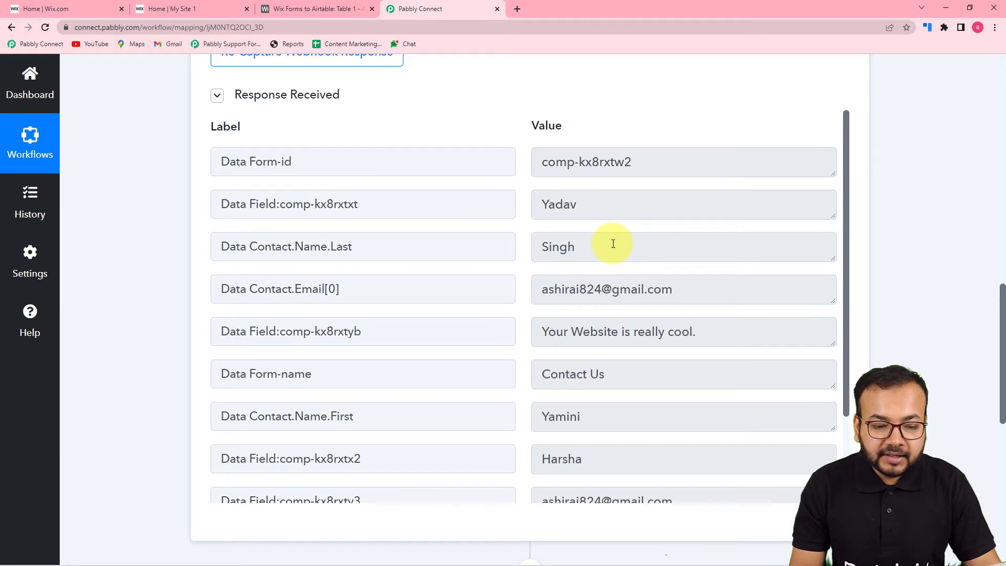
scroll(614, 244, "up", 1)
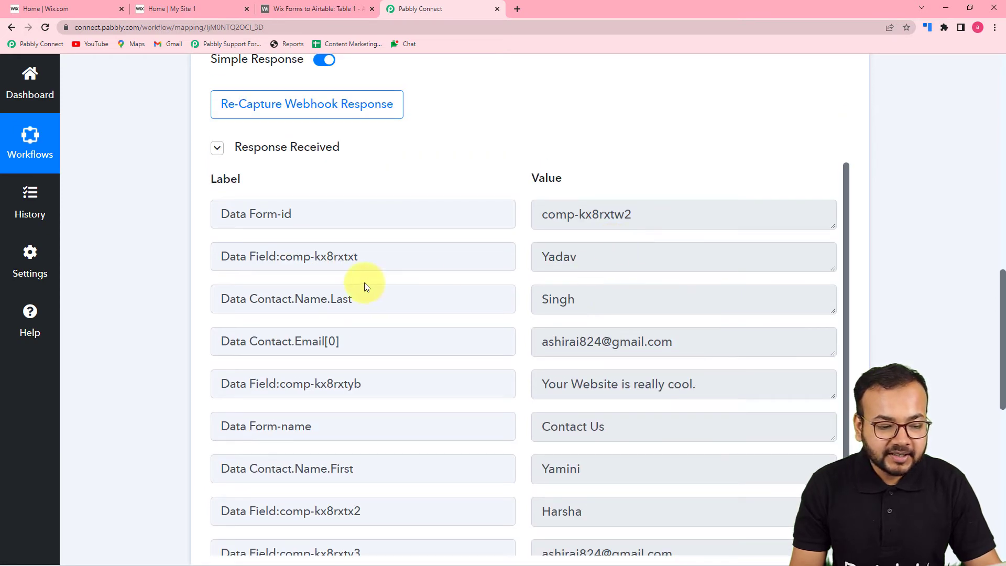
scroll(366, 285, "down", 2)
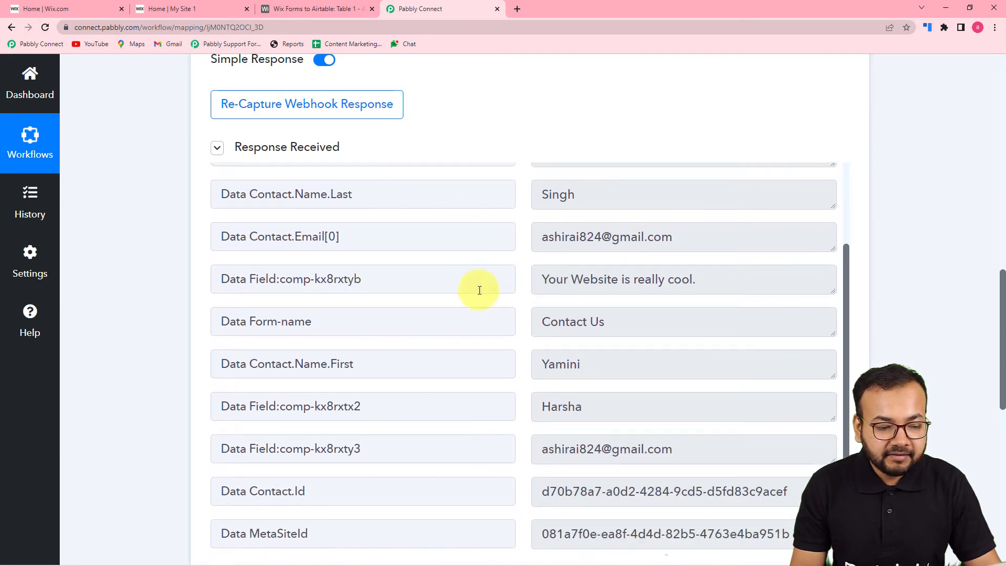
scroll(504, 340, "down", 1)
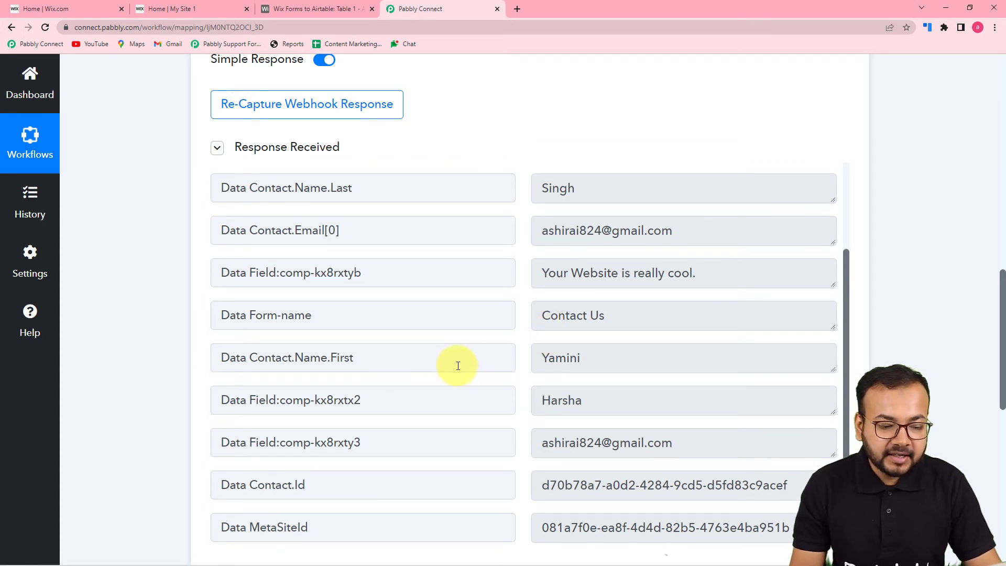
scroll(562, 415, "down", 2)
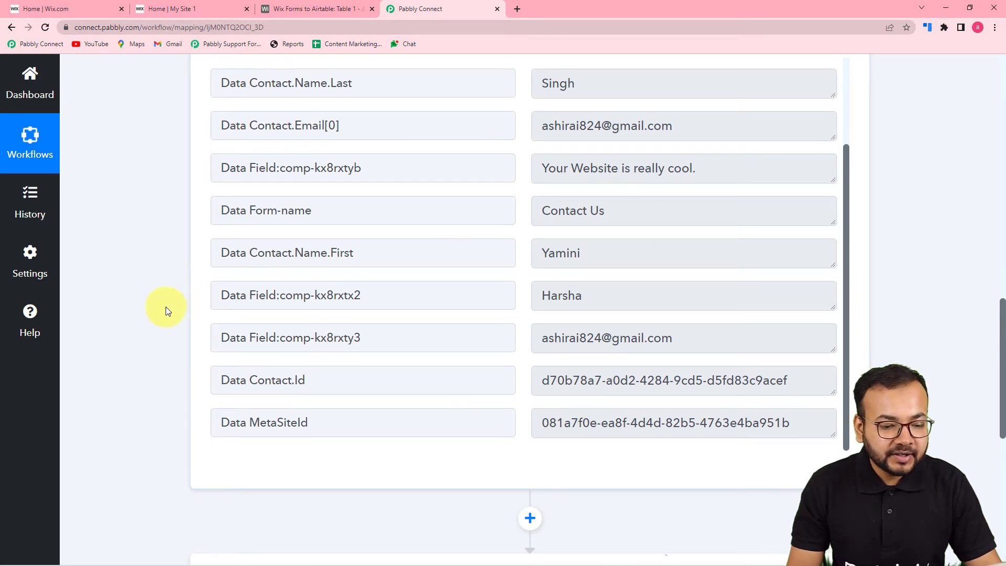
scroll(165, 310, "down", 4)
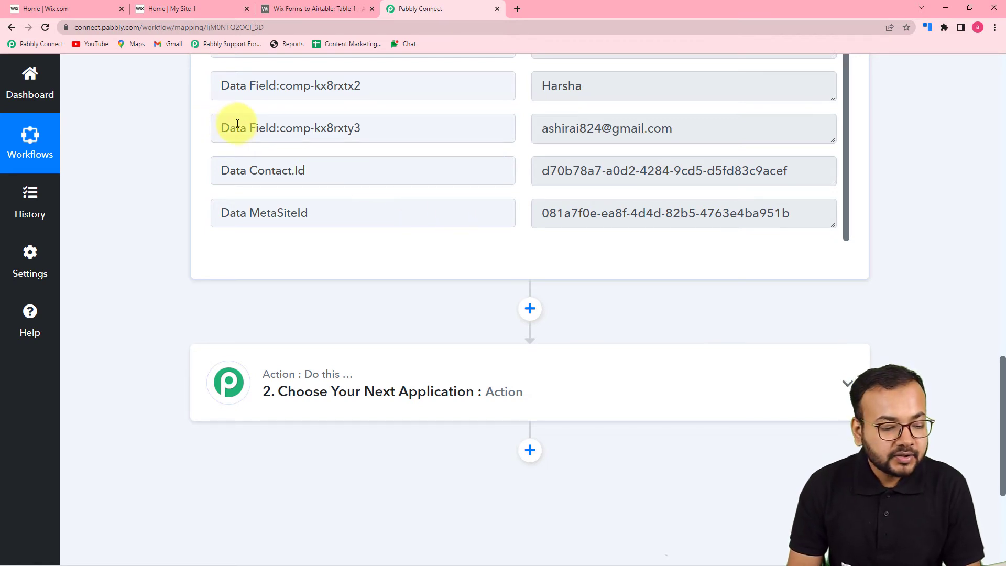
scroll(237, 123, "down", 3)
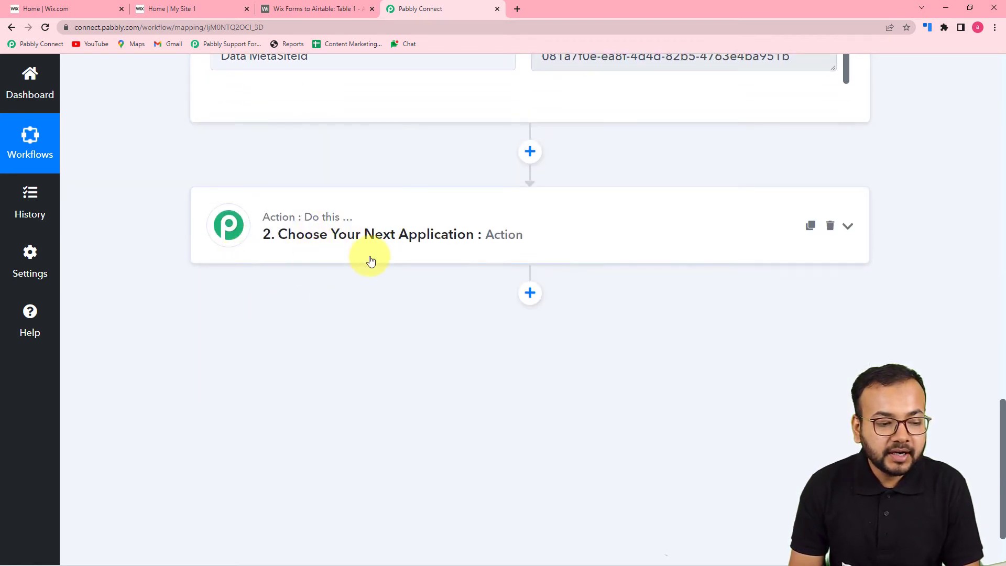
Set the second action step to Airtable with the Create Record event.
left_click(384, 248)
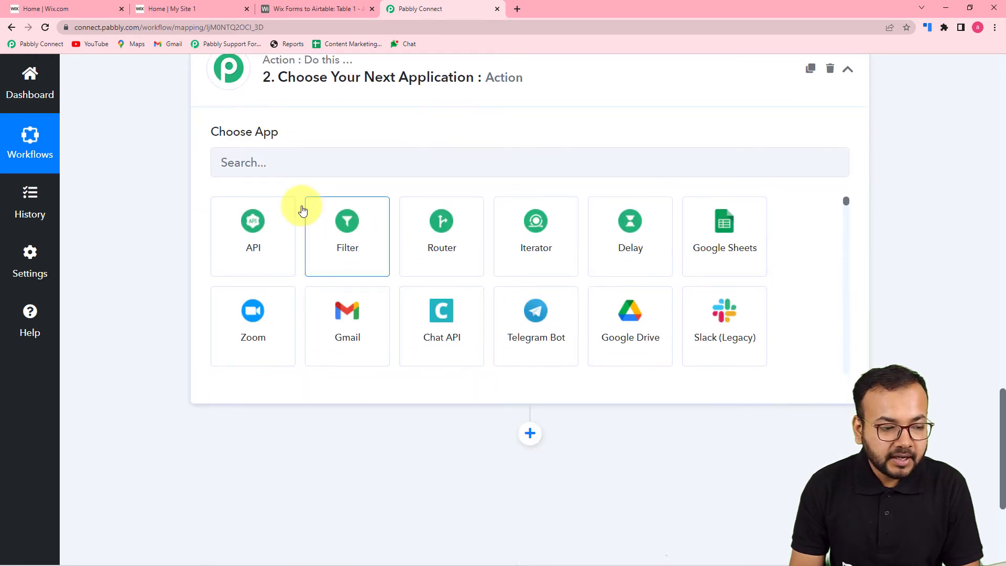
left_click(327, 164)
type("airta")
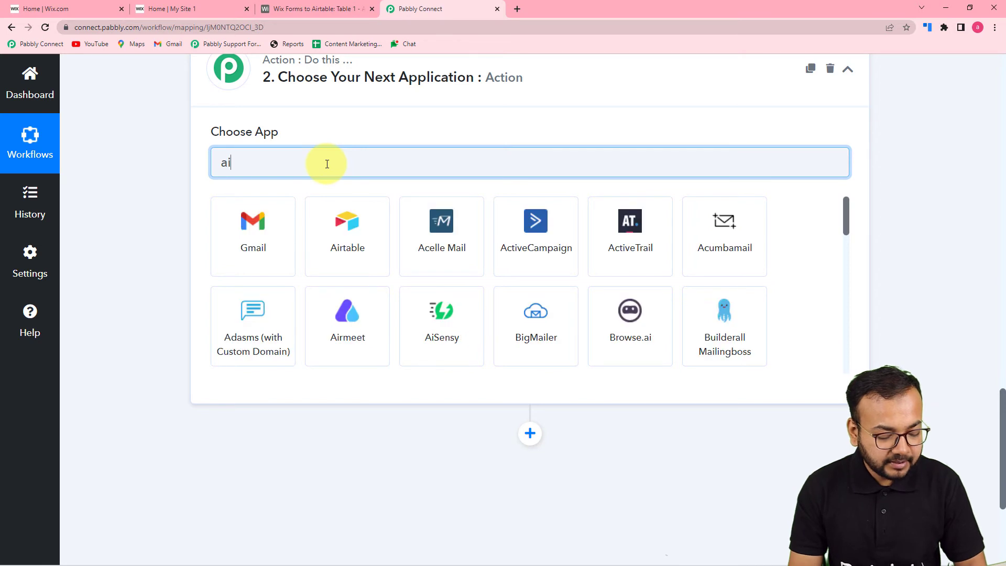
left_click(269, 230)
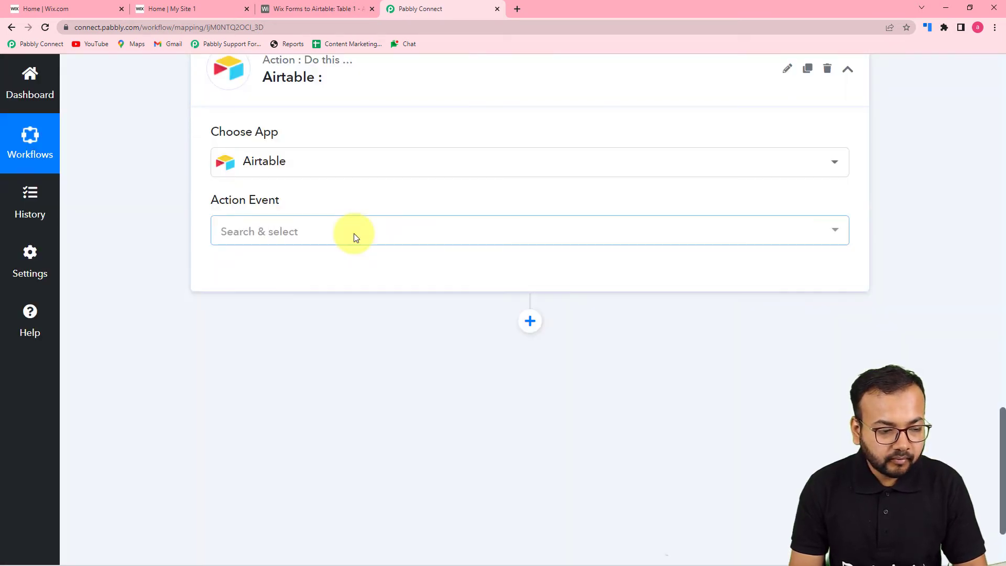
left_click(353, 233)
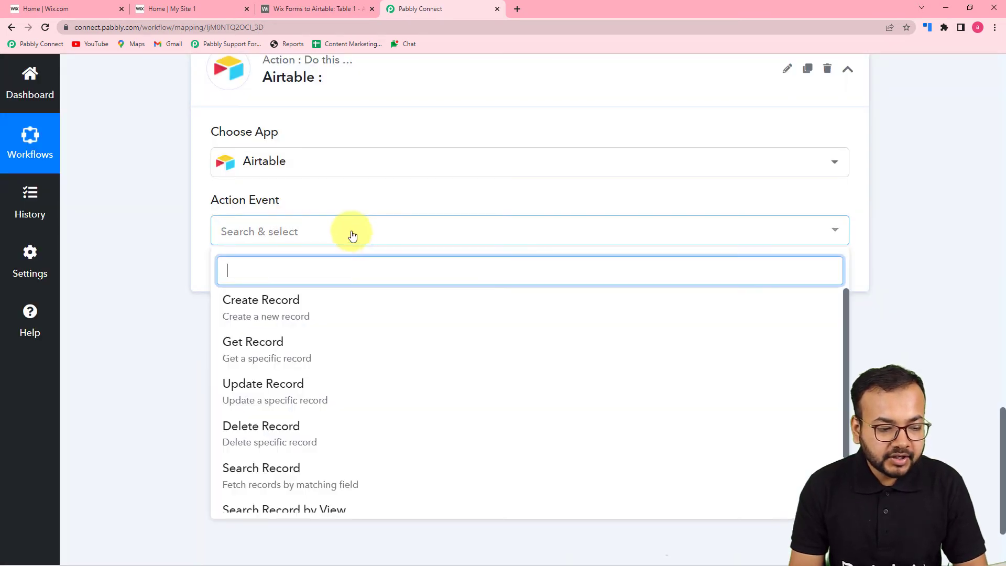
left_click(298, 311)
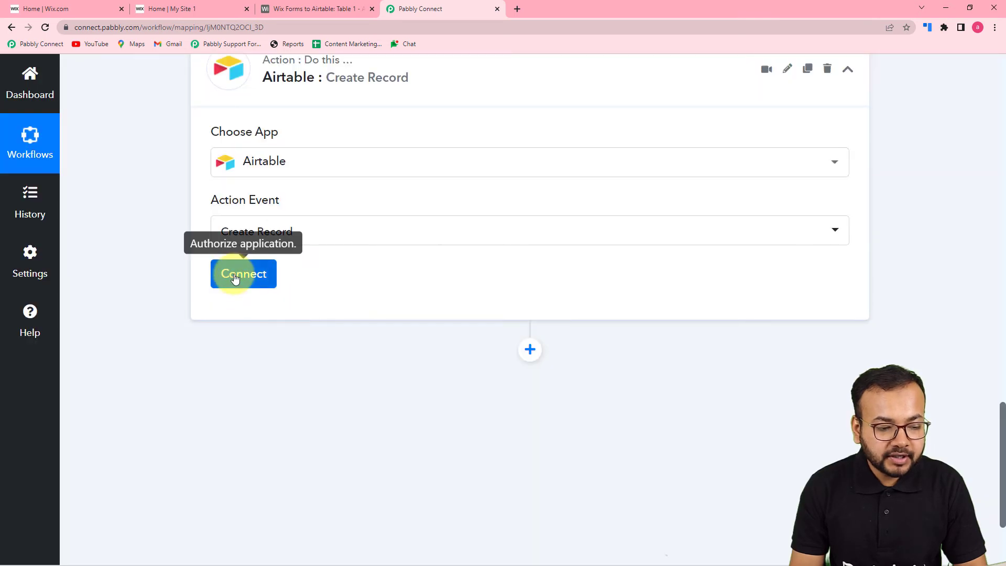
left_click(234, 277)
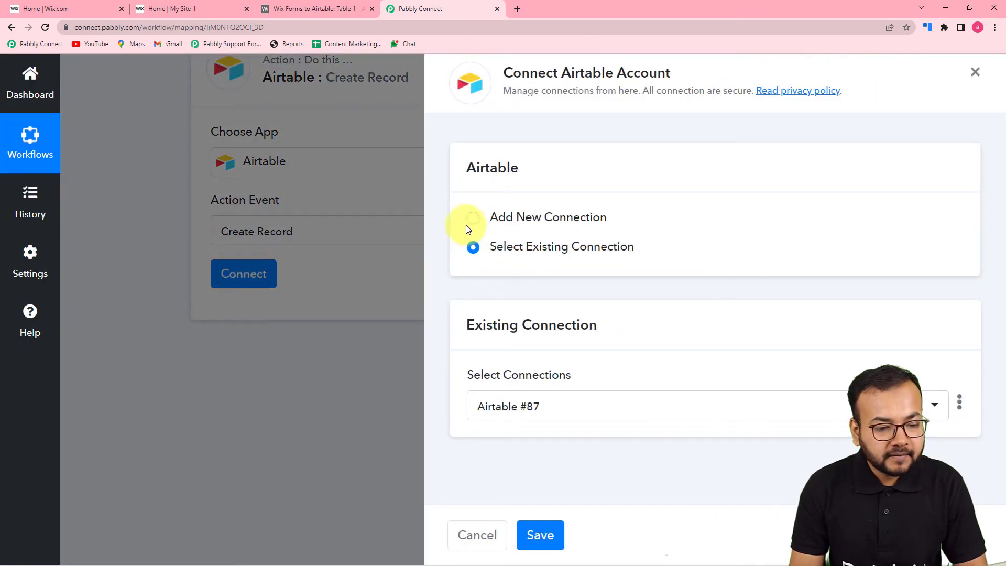
left_click(473, 219)
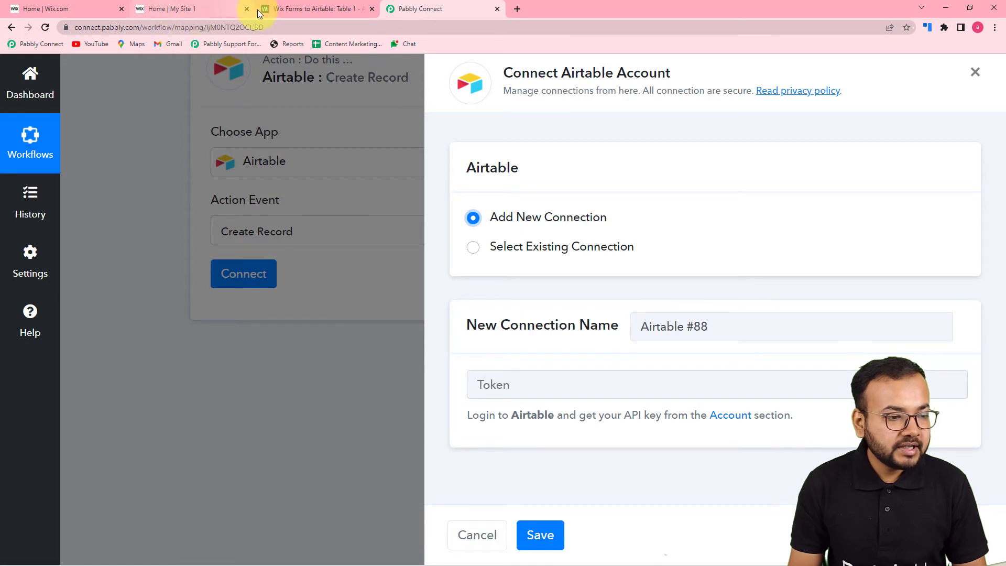
left_click(297, 11)
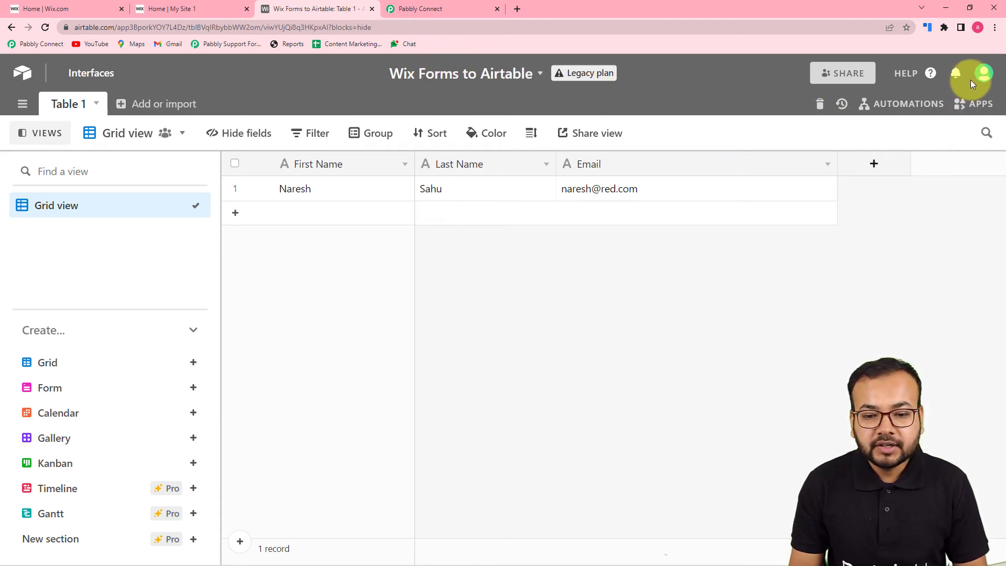
left_click(990, 77)
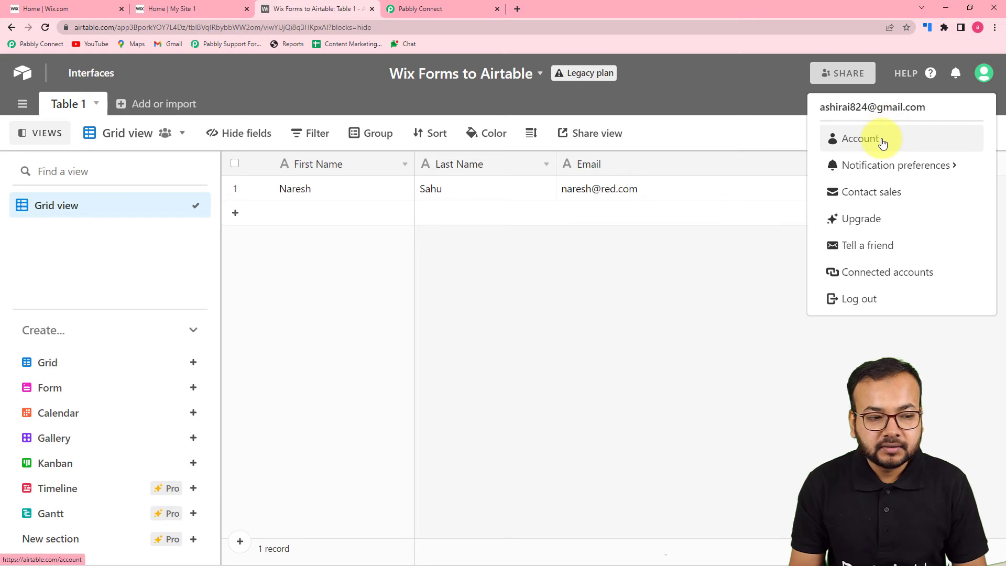
left_click(883, 139)
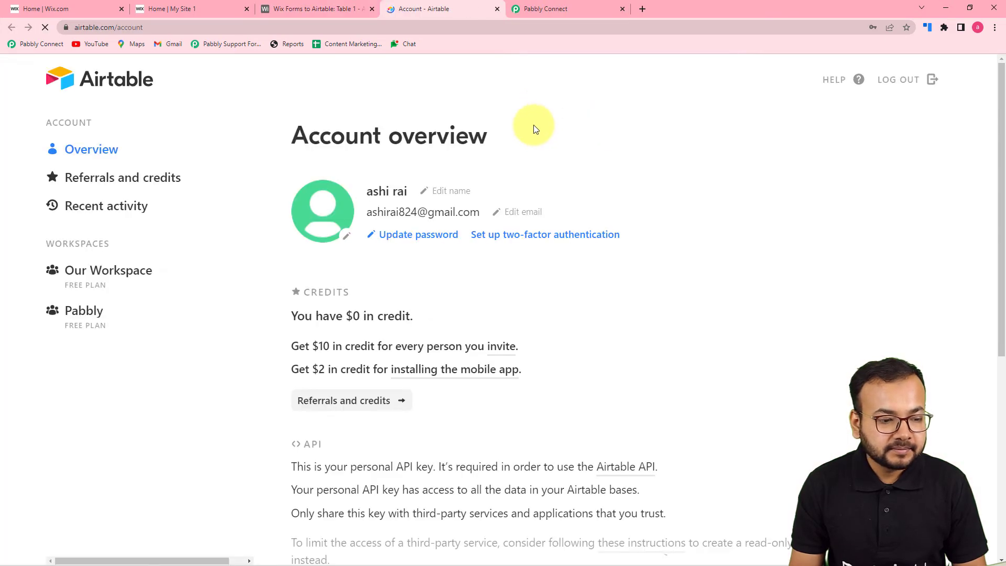
scroll(476, 214, "down", 7)
left_click(394, 245)
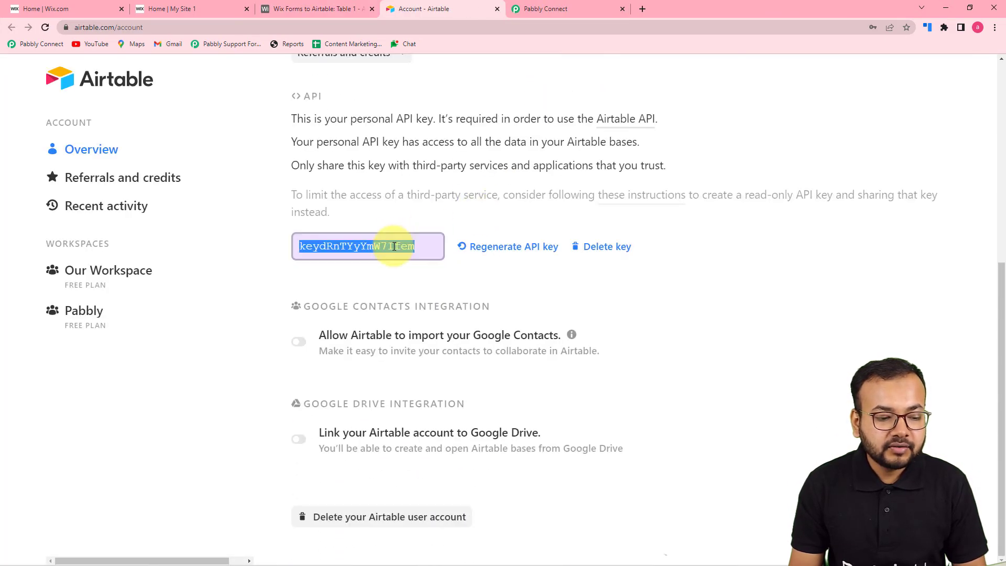
right_click(394, 246)
Paste the copied Airtable API key into the Token field and save the connection.
left_click(403, 254)
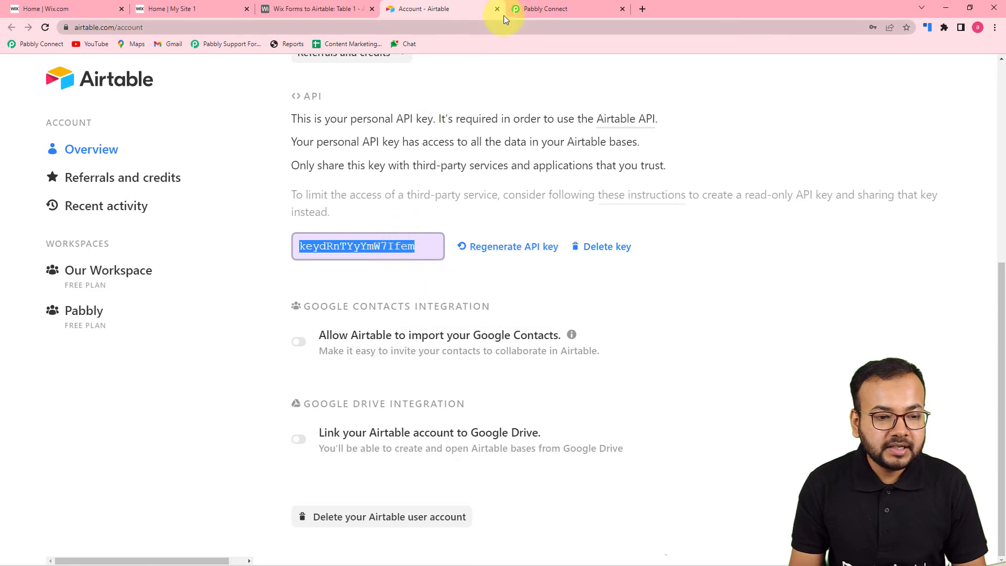
left_click(534, 11)
right_click(493, 383)
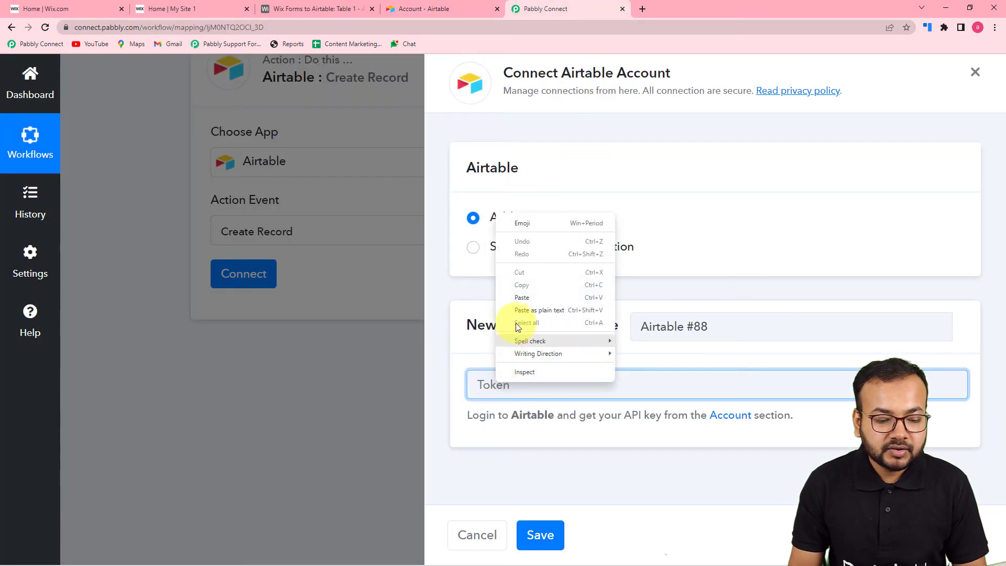
left_click(521, 297)
left_click(540, 533)
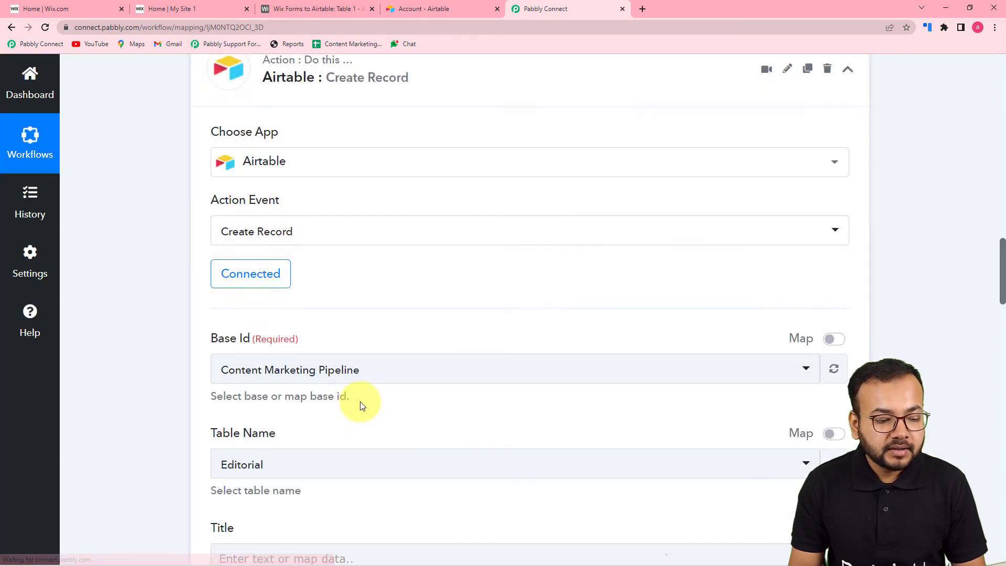
scroll(358, 403, "down", 3)
Check the Airtable base name, then choose 'Wix Forms to Airtable' as the Base Id.
left_click(360, 401)
scroll(361, 402, "down", 1)
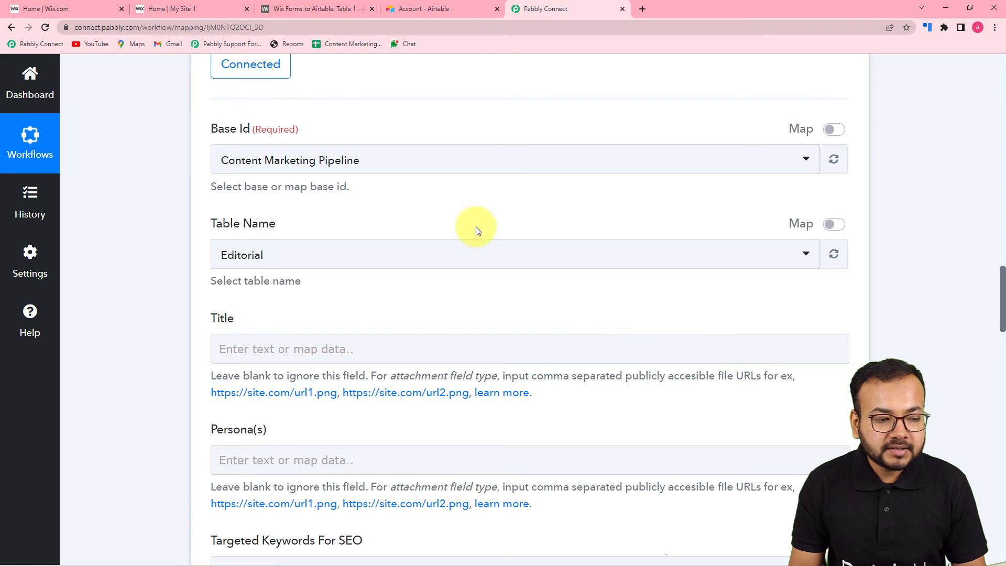
scroll(461, 292, "down", 2)
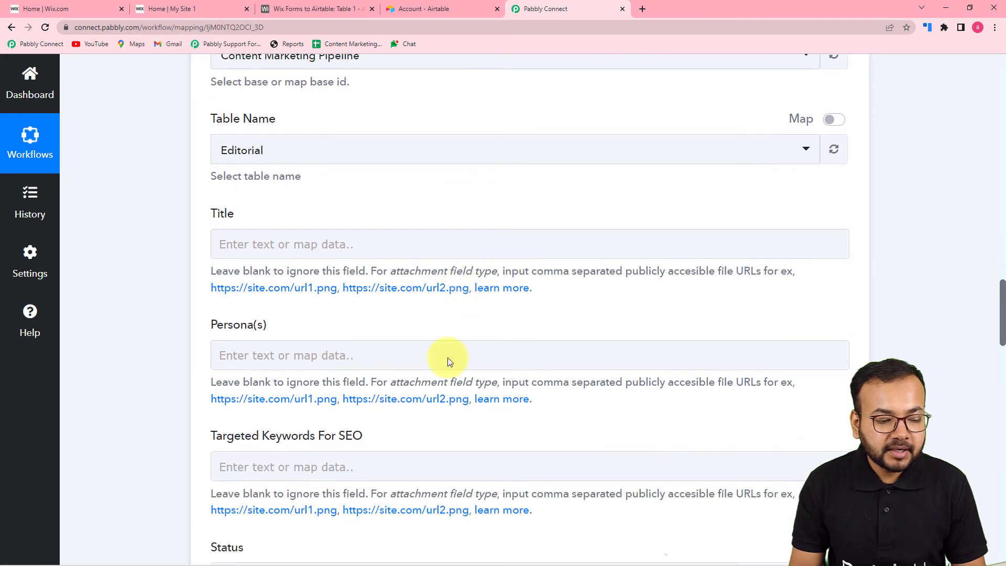
scroll(444, 440, "up", 2)
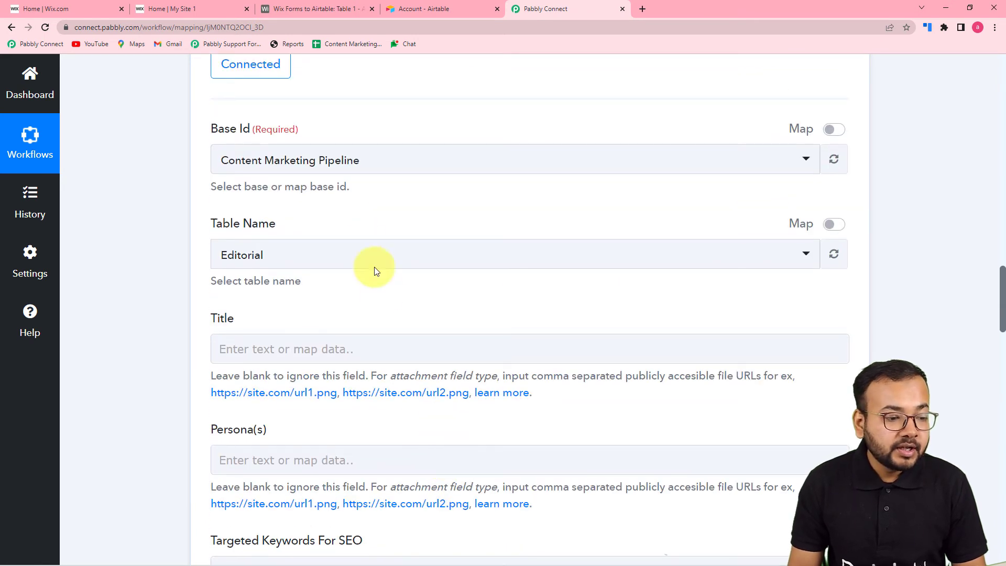
left_click(290, 9)
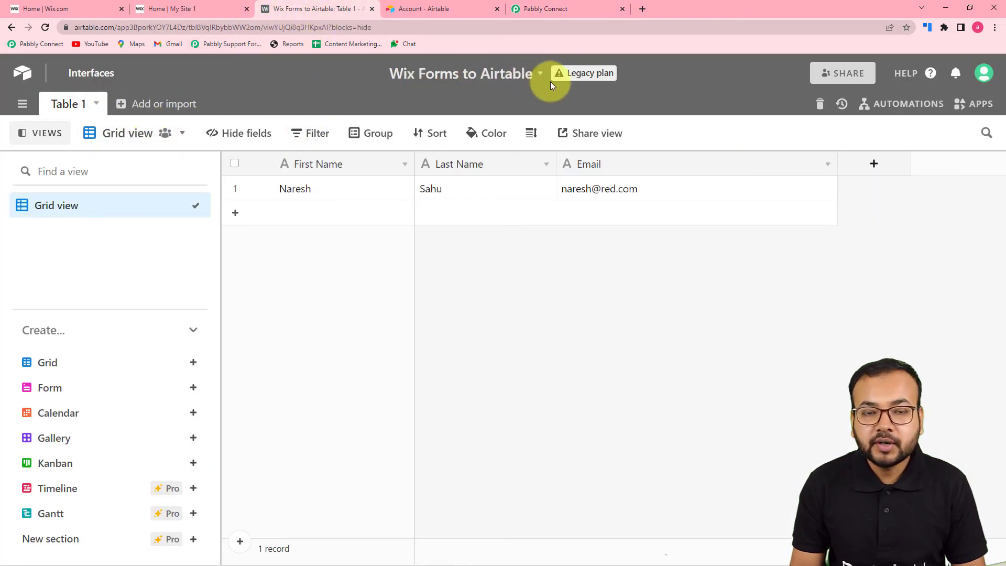
left_click(565, 8)
left_click(303, 166)
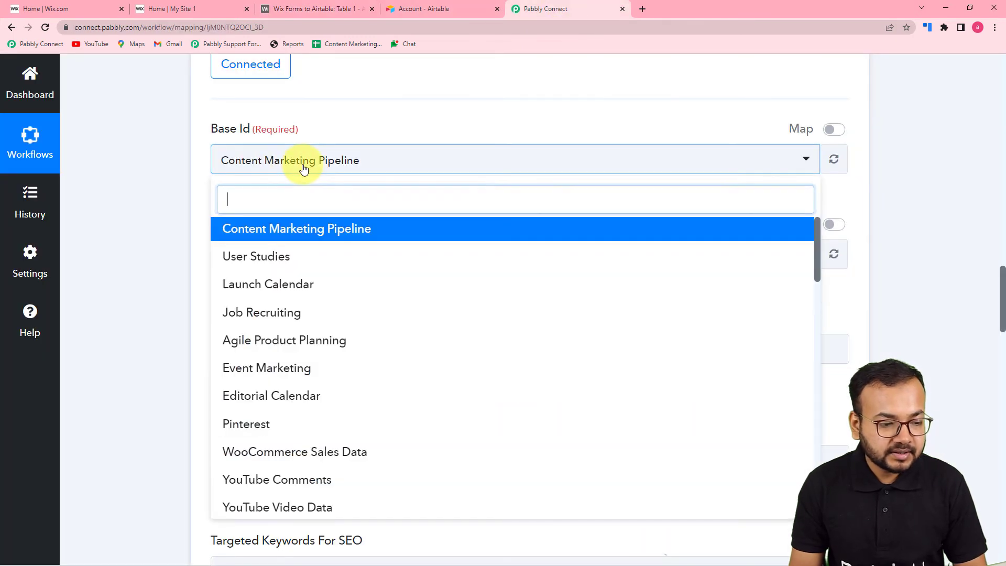
type("wix")
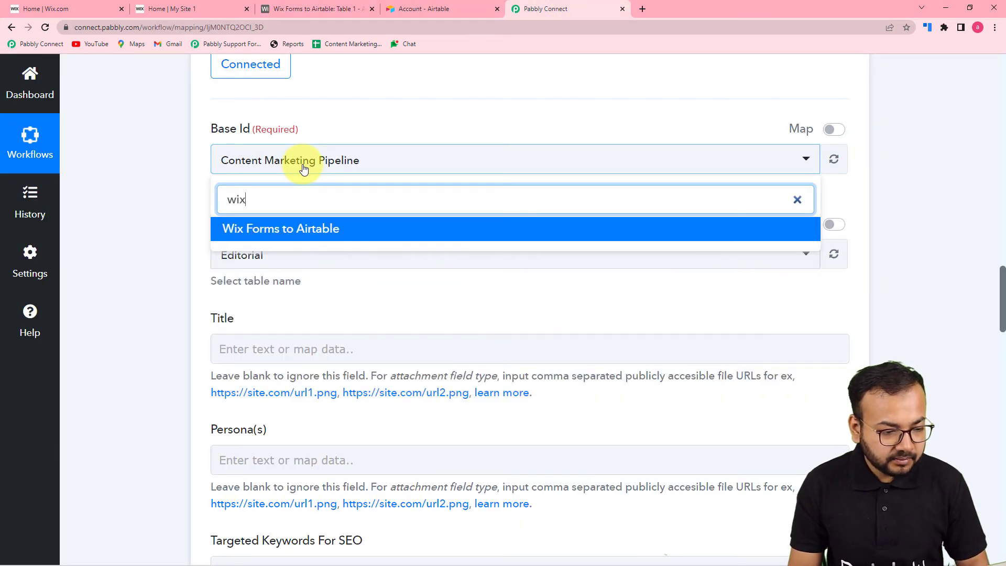
left_click(251, 238)
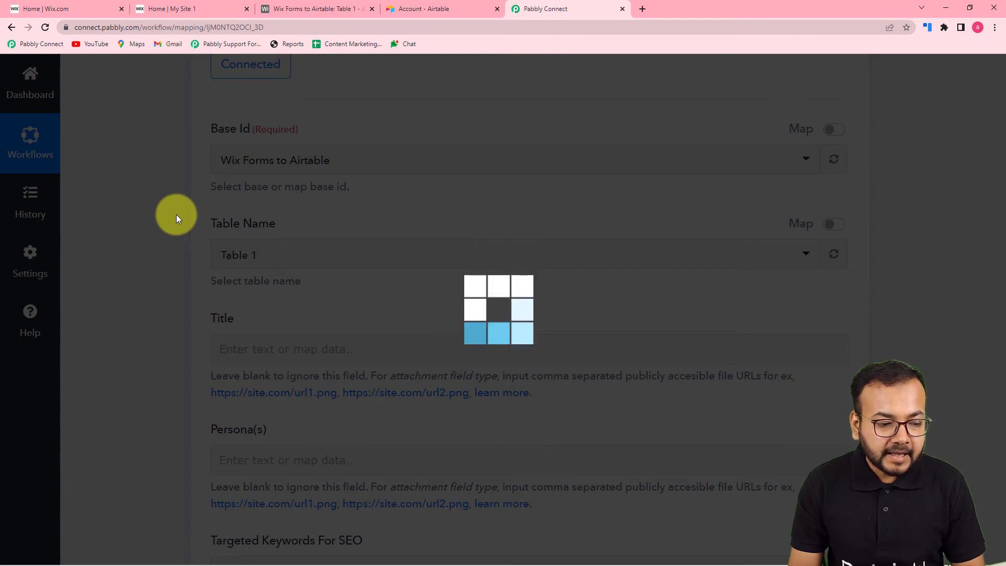
Compare the loaded Table 1 fields (First Name, Last Name, Email) against the Airtable table's columns.
scroll(177, 215, "down", 2)
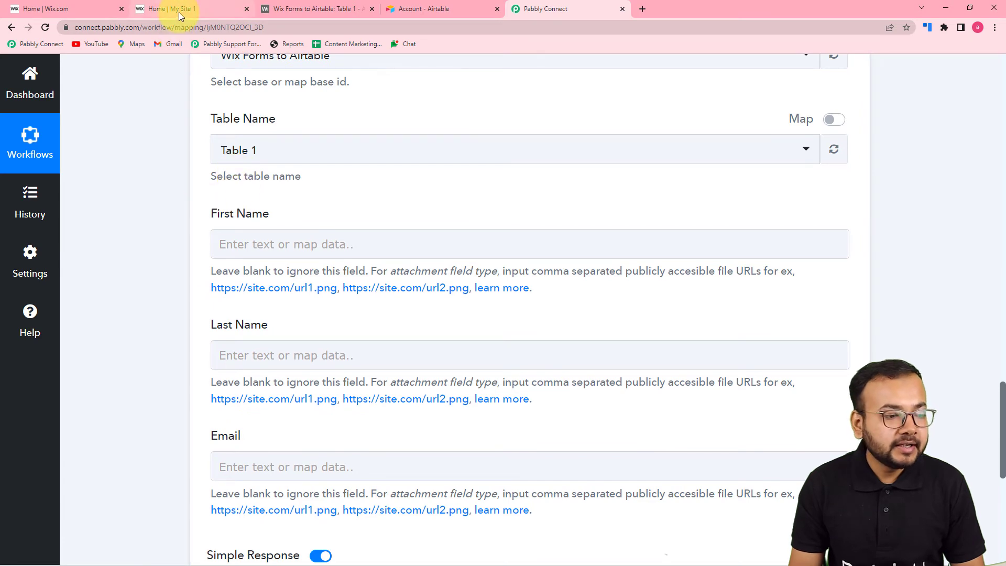
left_click(286, 11)
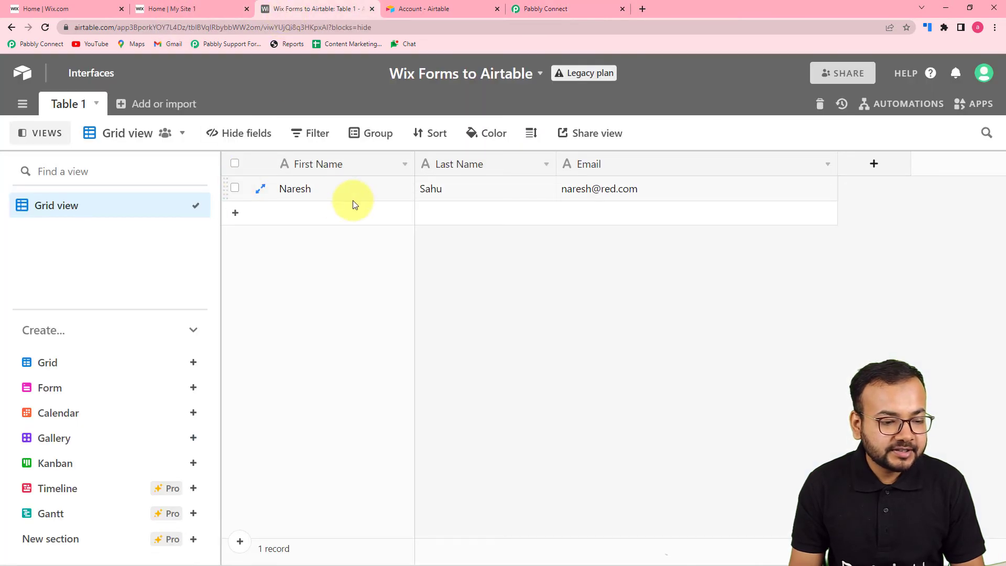
left_click(527, 6)
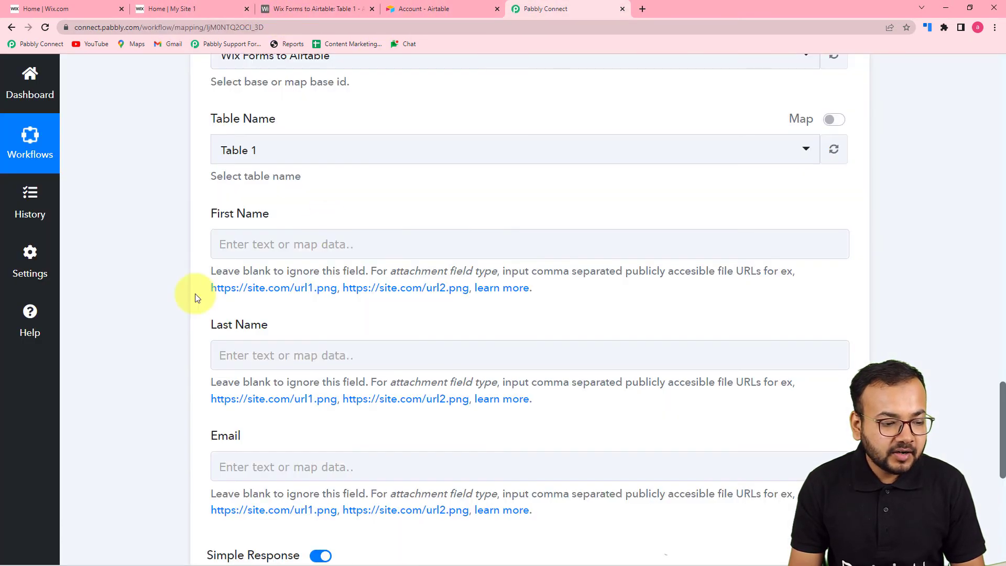
scroll(224, 367, "down", 2)
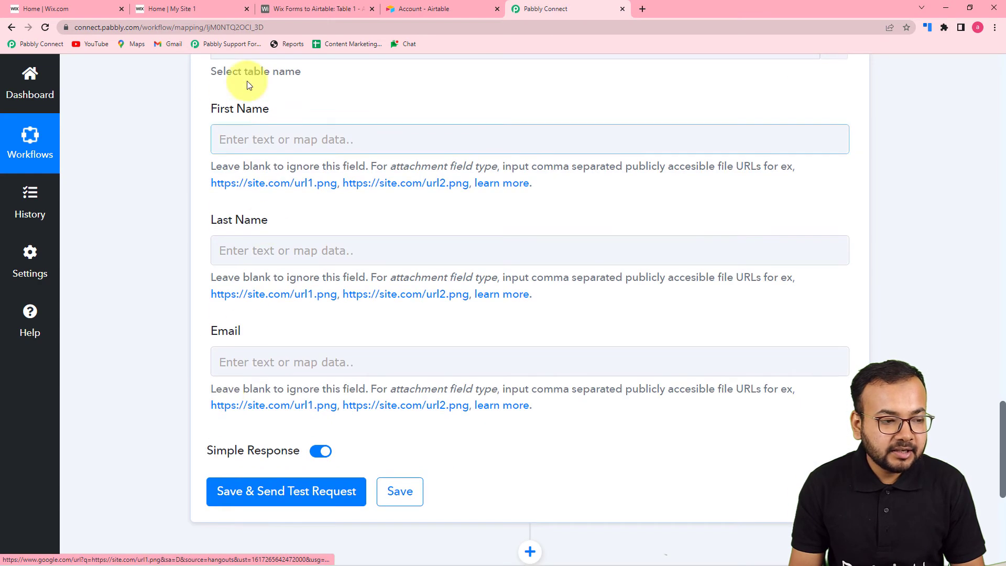
left_click(300, 13)
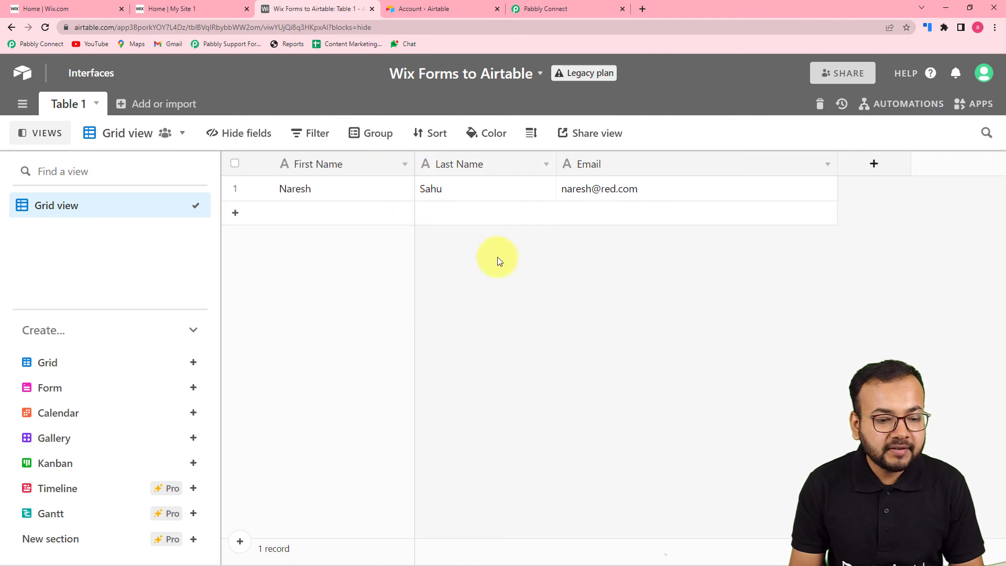
left_click(549, 7)
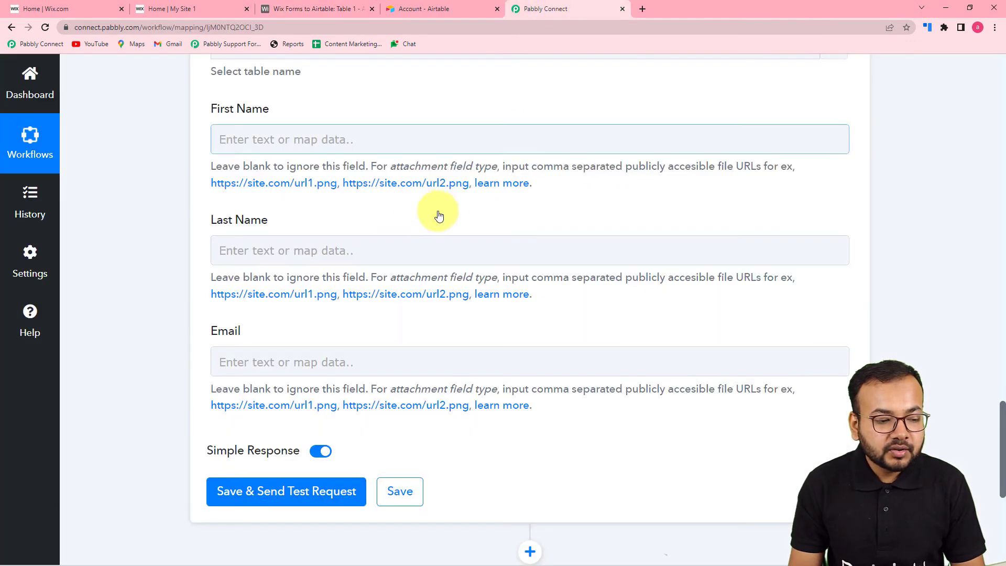
scroll(388, 310, "up", 1)
Map the Wix submission's first-name value into the Airtable First Name field.
scroll(388, 309, "up", 15)
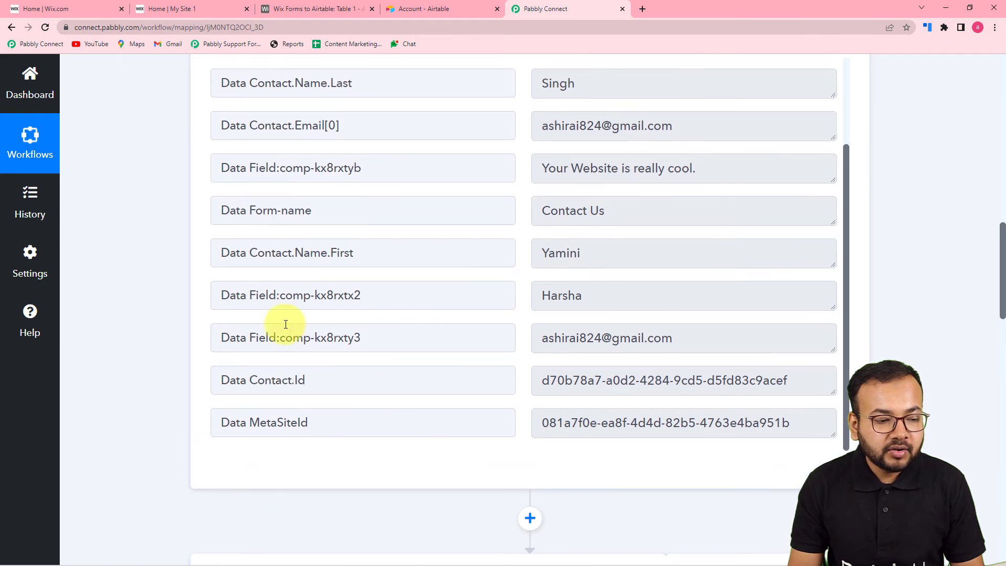
scroll(285, 321, "up", 2)
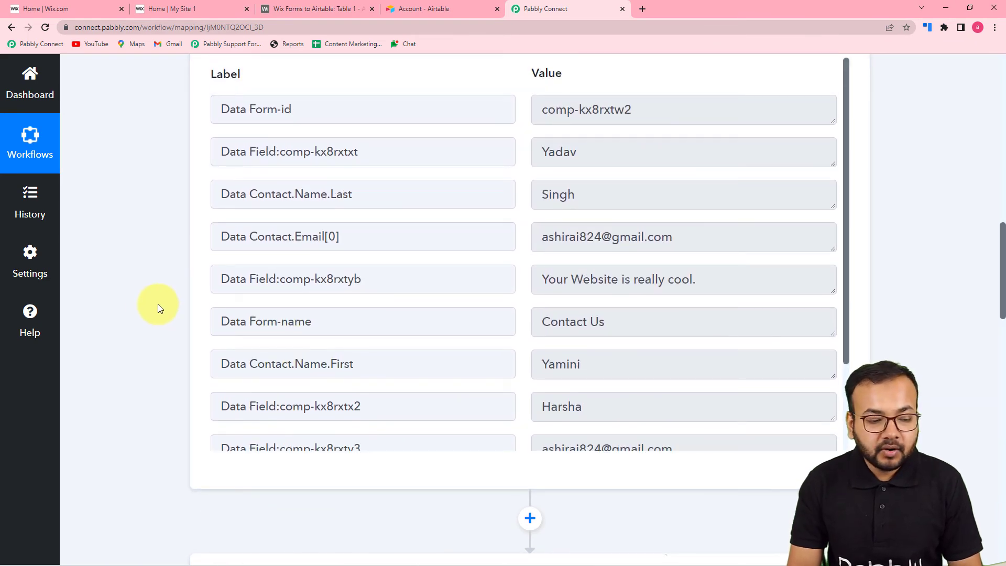
scroll(160, 309, "down", 10)
scroll(159, 308, "down", 7)
scroll(161, 313, "up", 1)
left_click(355, 186)
left_click(352, 193)
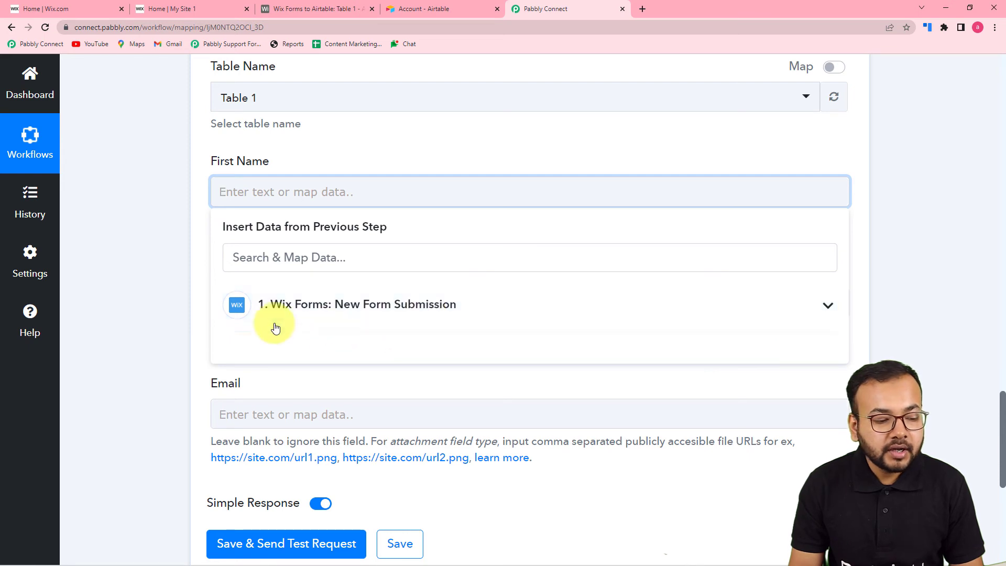
left_click(327, 317)
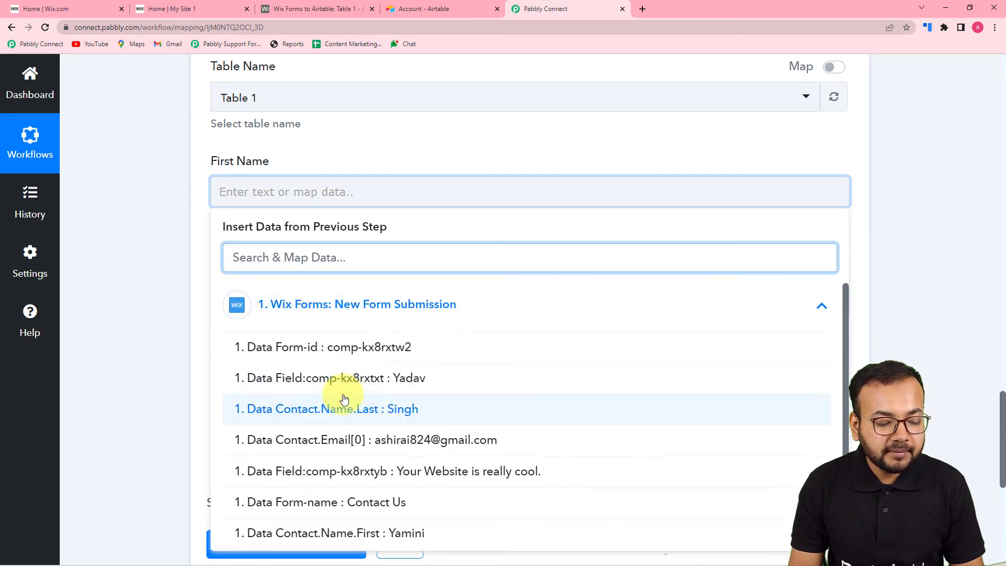
scroll(343, 398, "down", 2)
left_click(373, 460)
left_click(161, 323)
scroll(339, 172, "down", 3)
Map the submitted last name into Last Name and Contact.Email[0] into Email.
left_click(337, 152)
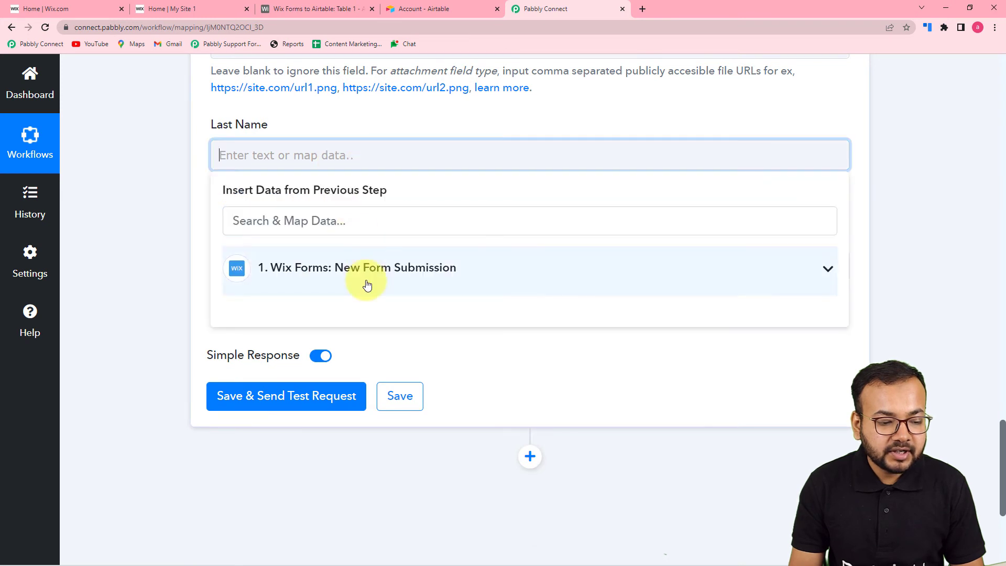
left_click(367, 283)
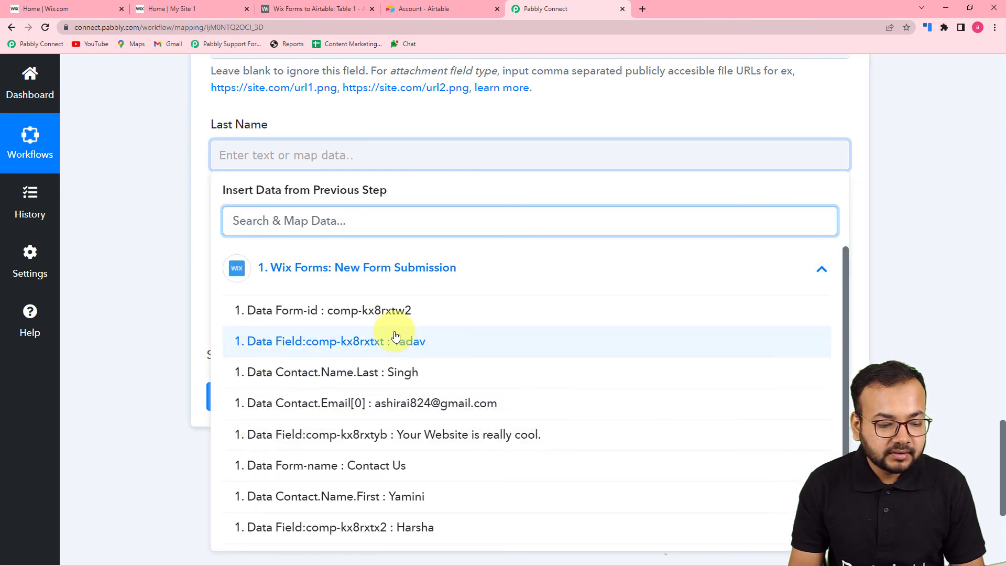
left_click(362, 341)
left_click(164, 250)
scroll(284, 211, "down", 2)
left_click(315, 169)
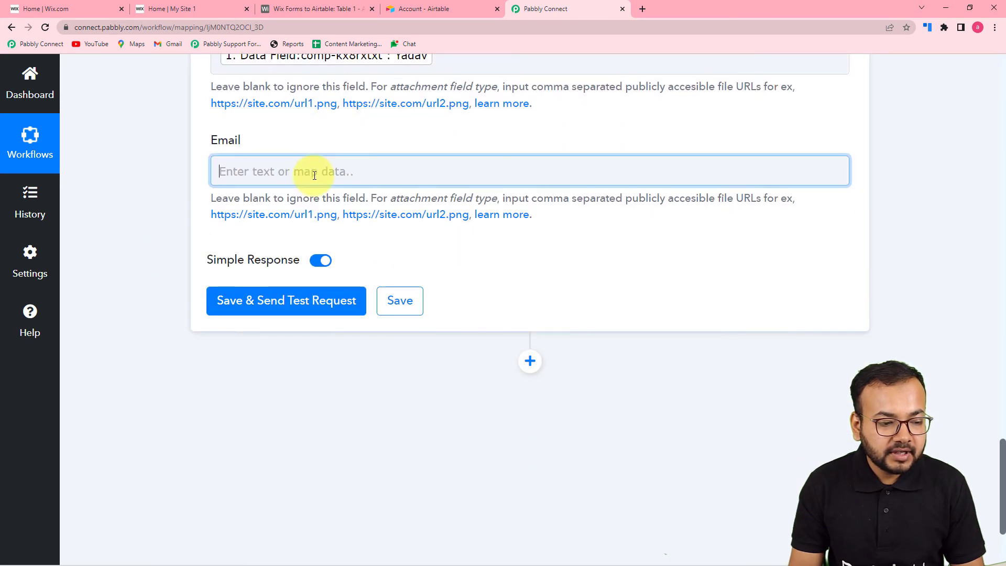
left_click(359, 285)
left_click(387, 422)
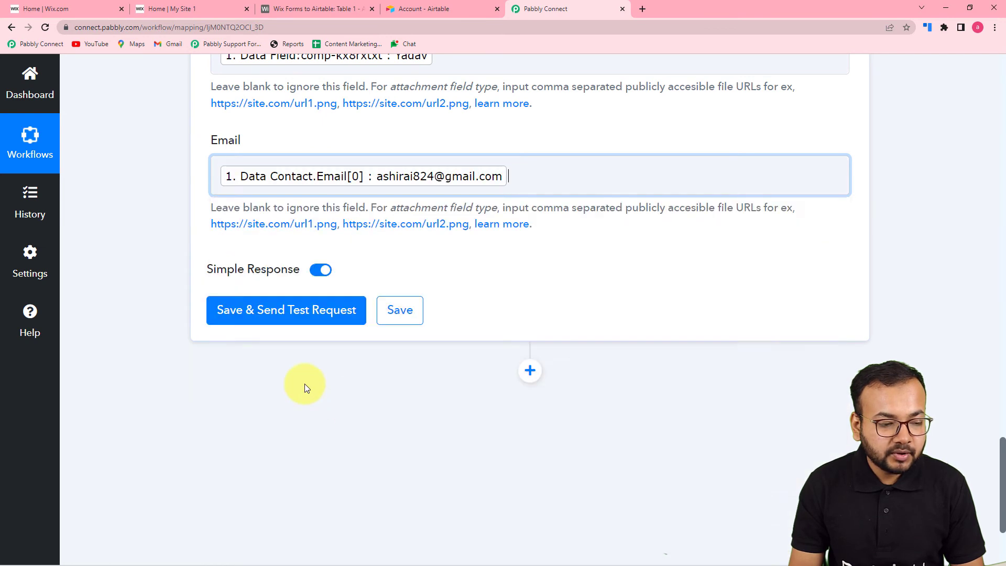
left_click(146, 259)
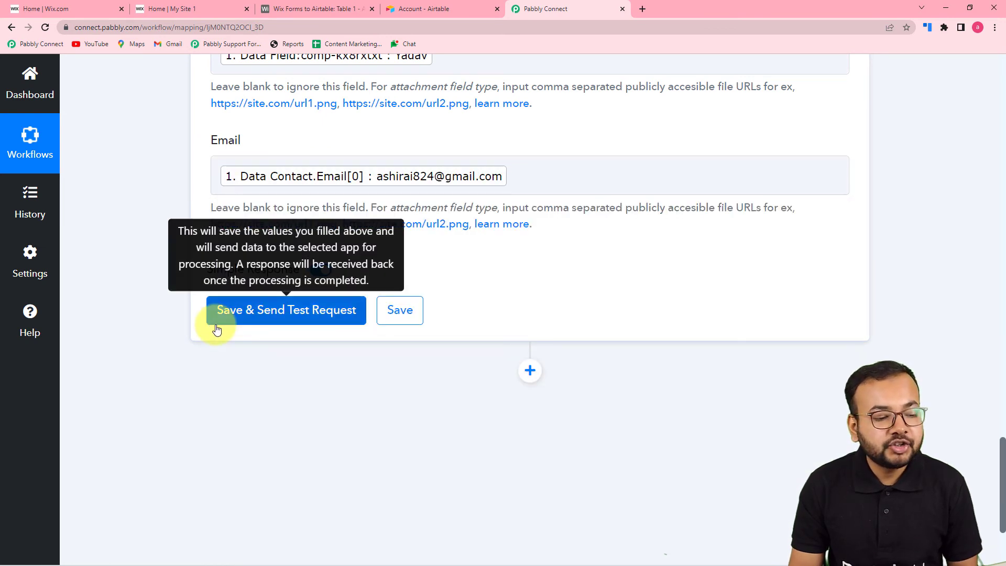
scroll(217, 329, "up", 1)
Send the Airtable Create Record test request using the sample Wix submission.
left_click(234, 374)
left_click(314, 9)
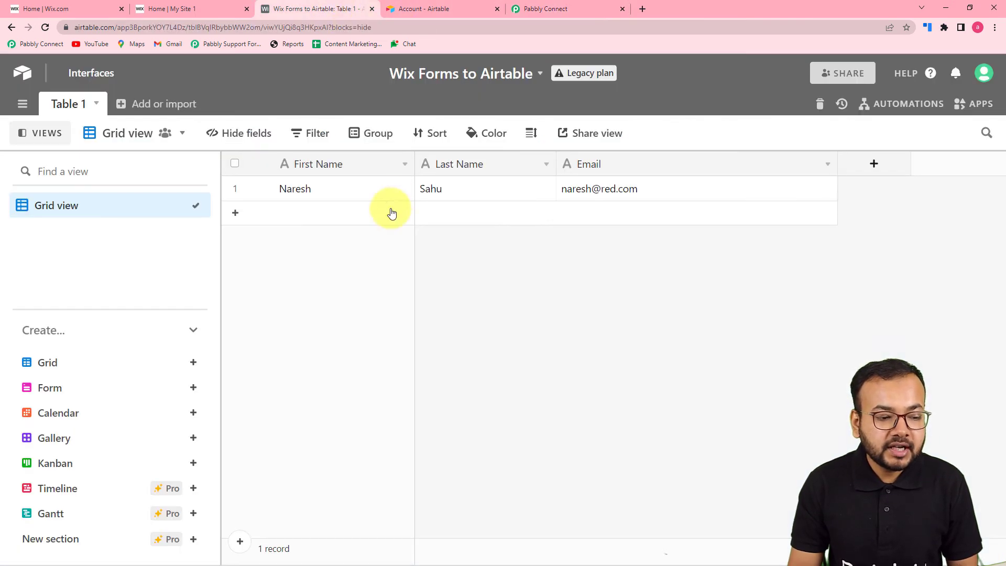
left_click(536, 12)
left_click(247, 366)
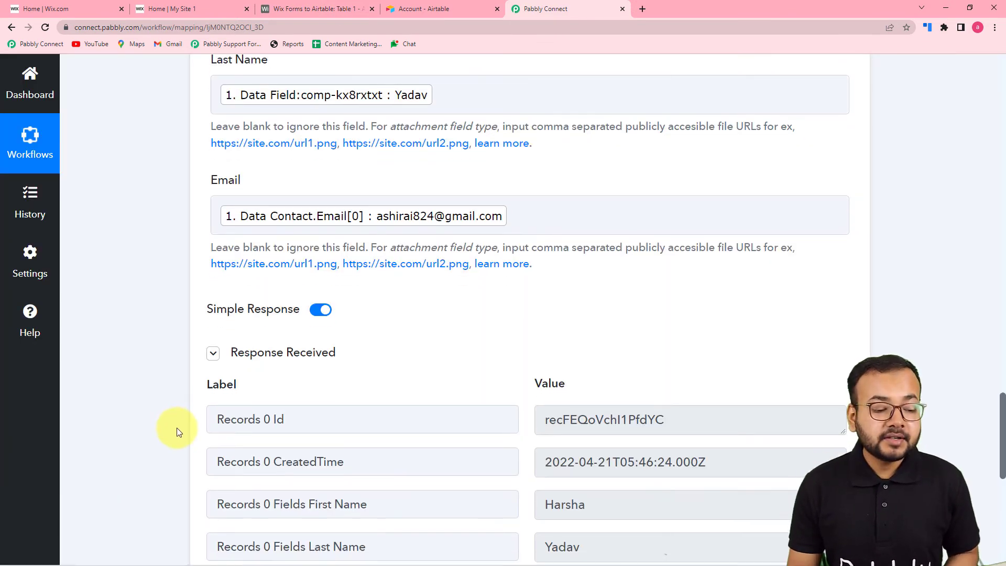
scroll(178, 428, "down", 3)
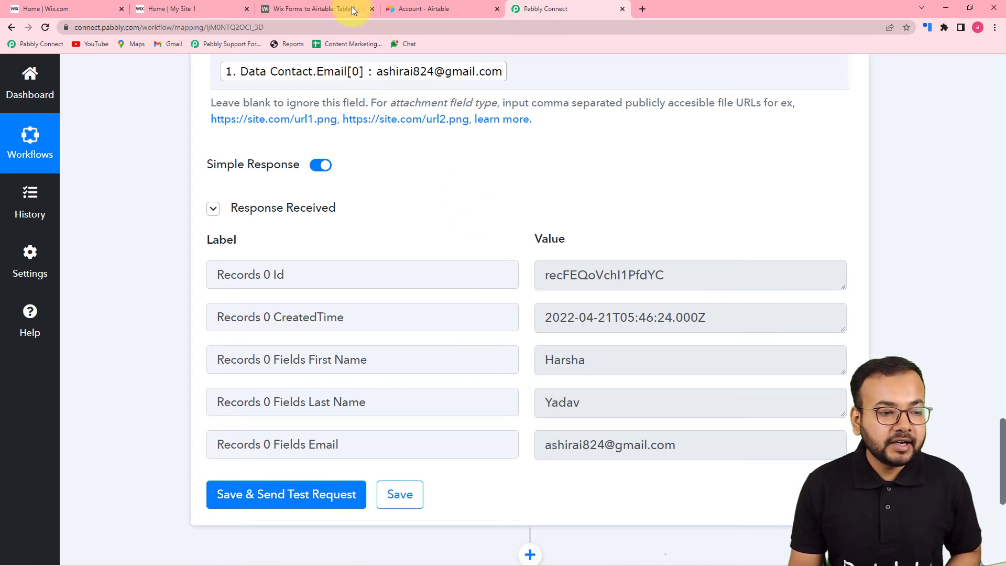
Verify the new second row in the Airtable table, then return to the top of the workflow.
left_click(294, 8)
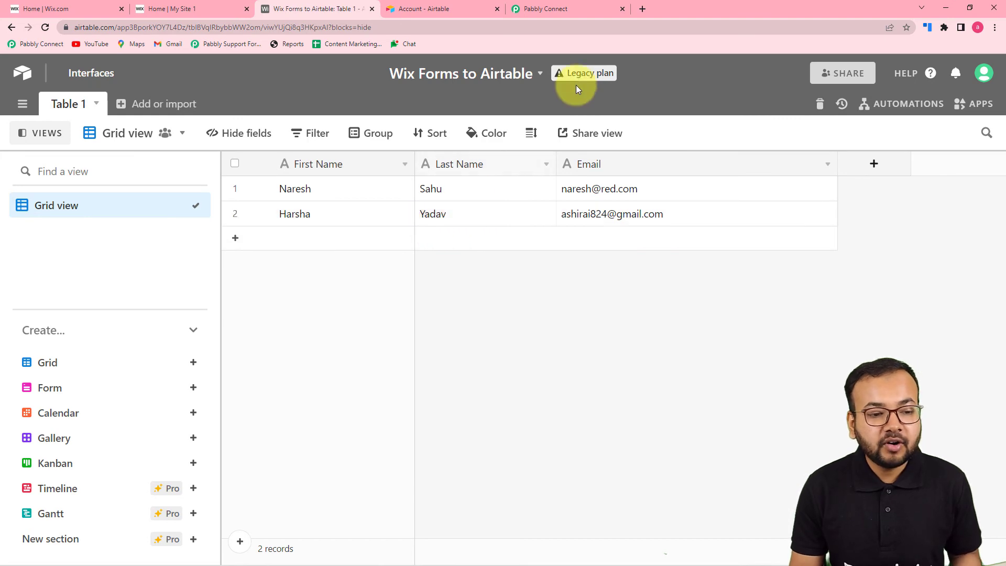
left_click(562, 17)
scroll(478, 254, "up", 3)
scroll(379, 130, "up", 4)
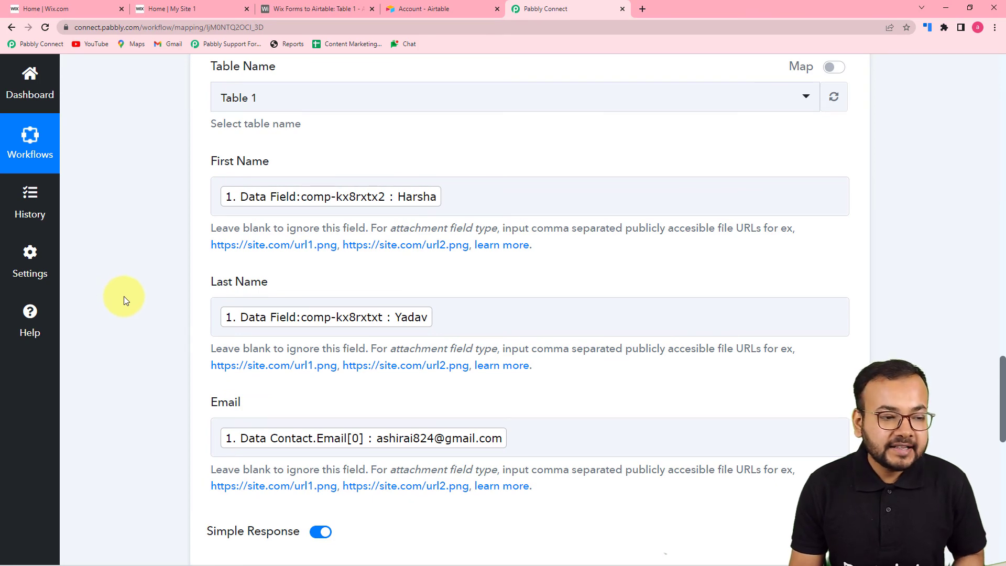
scroll(142, 304, "up", 12)
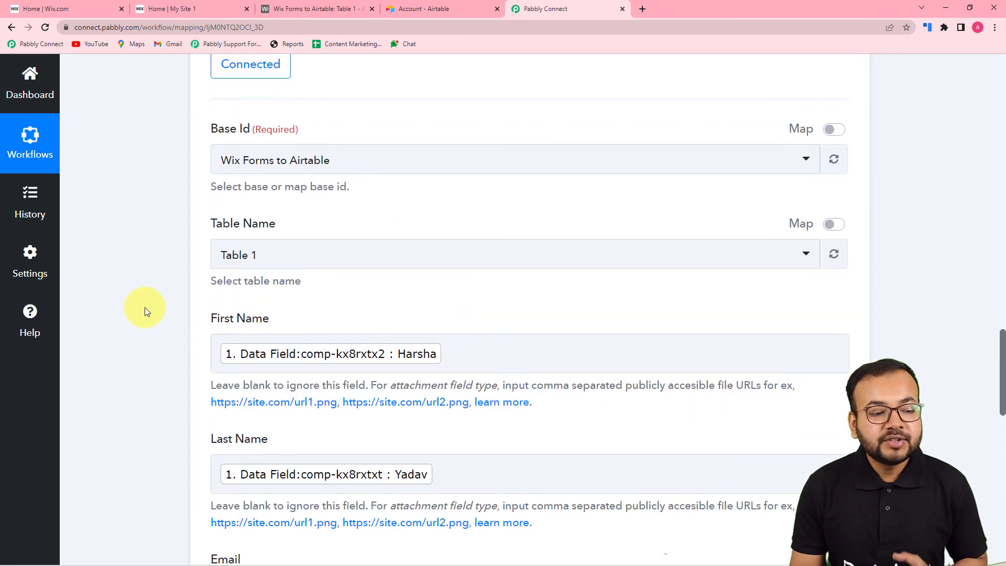
scroll(153, 319, "up", 6)
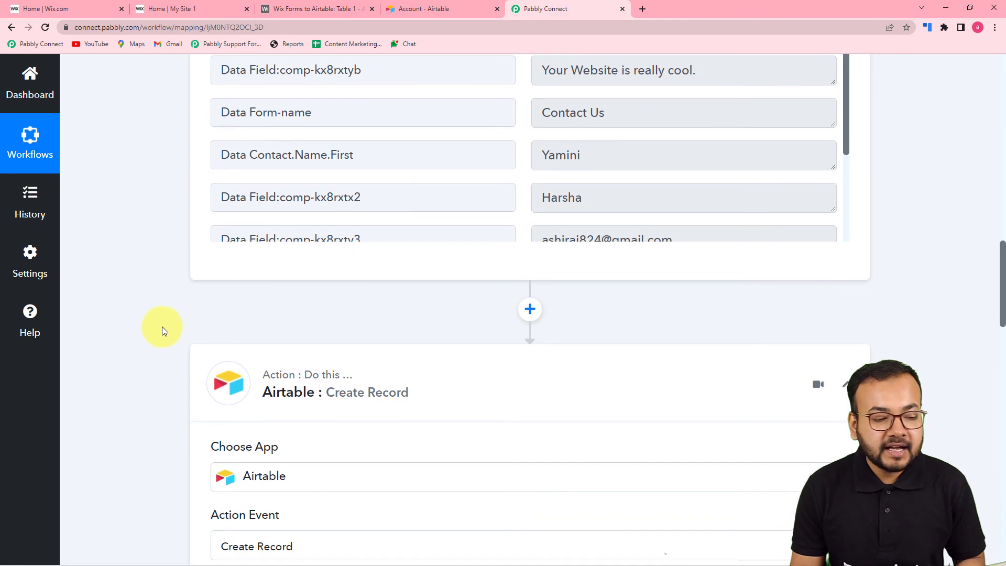
scroll(164, 328, "up", 10)
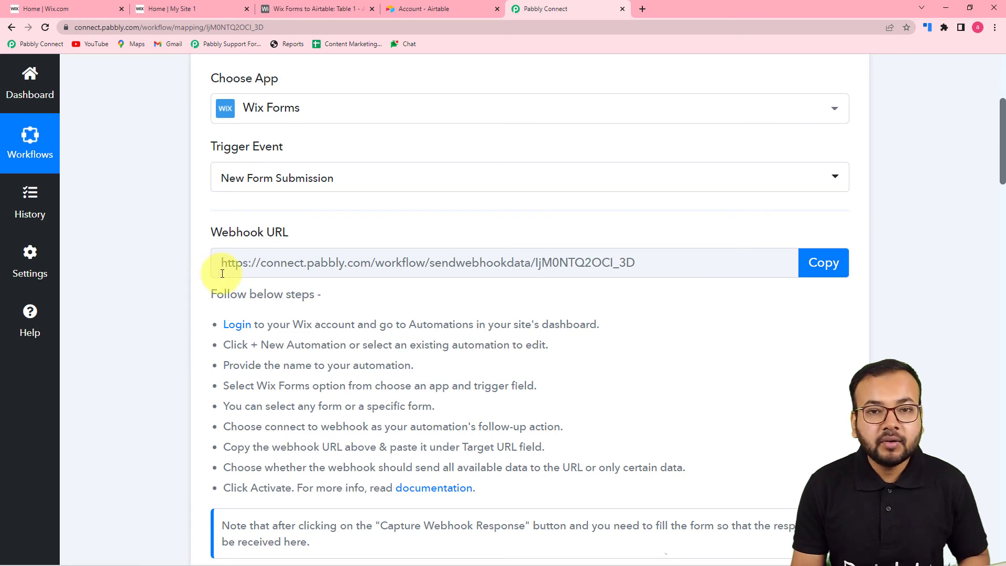
Fill in the first name, last name and e-mail on the live Contact Us form.
left_click(313, 9)
left_click(182, 7)
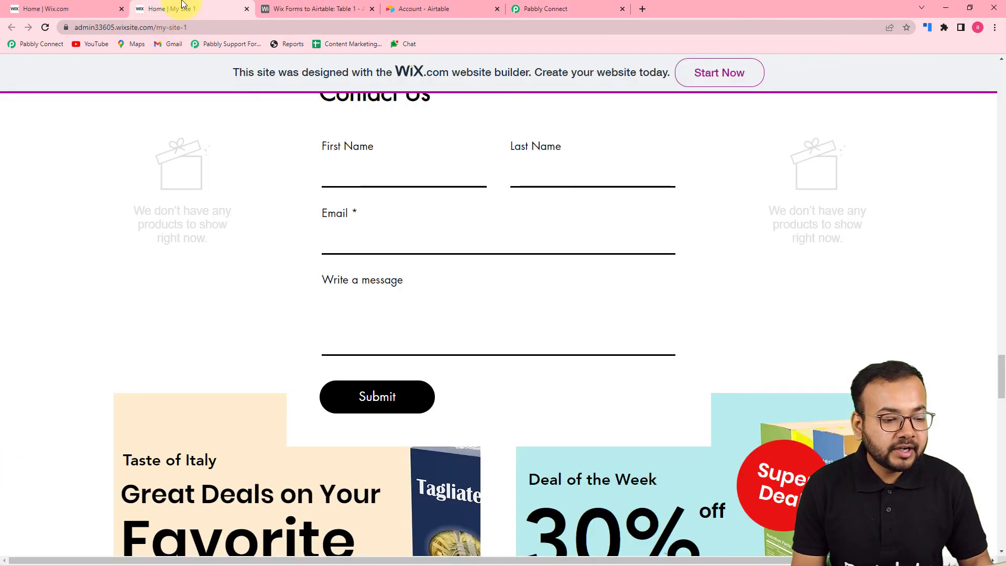
left_click(382, 180)
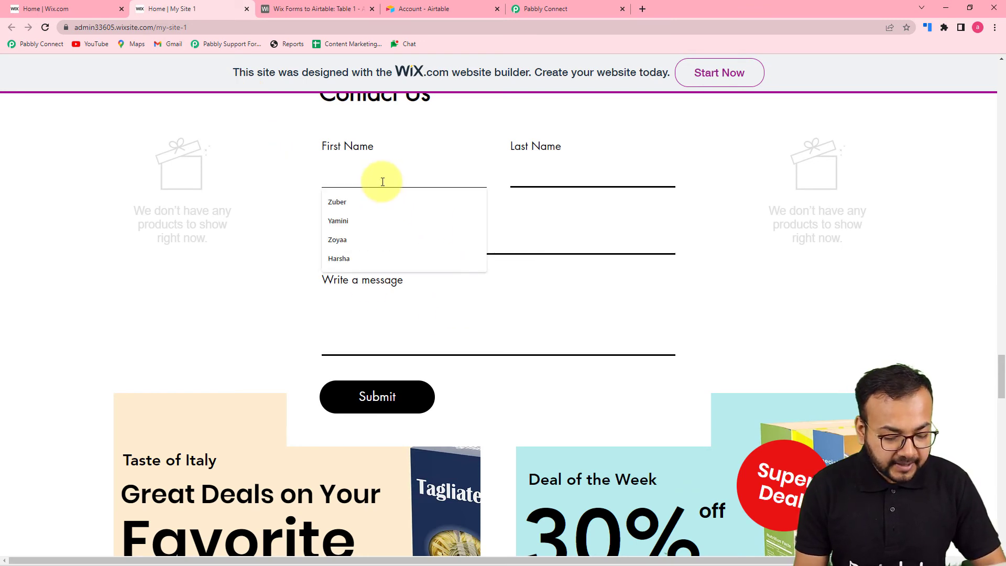
left_click(560, 183)
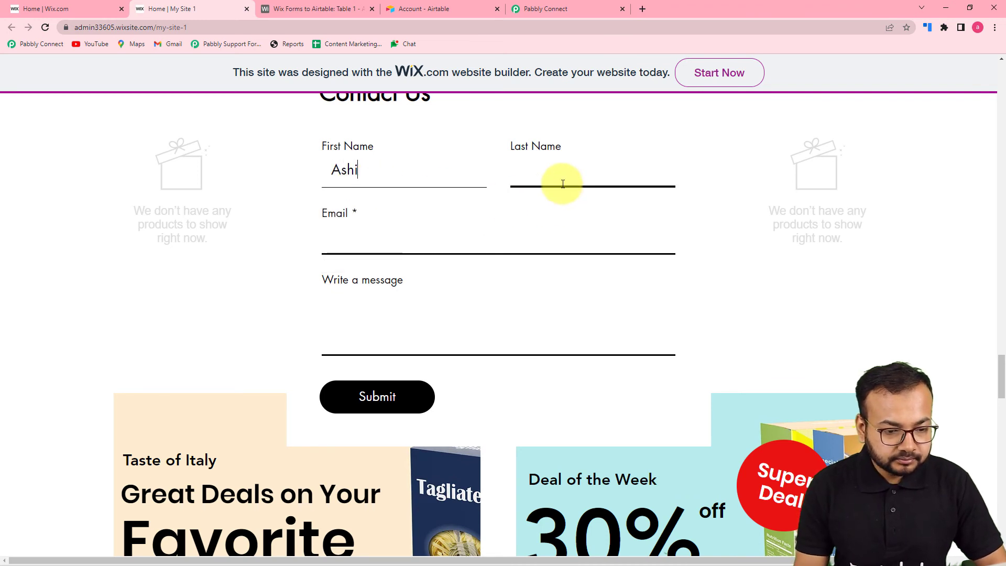
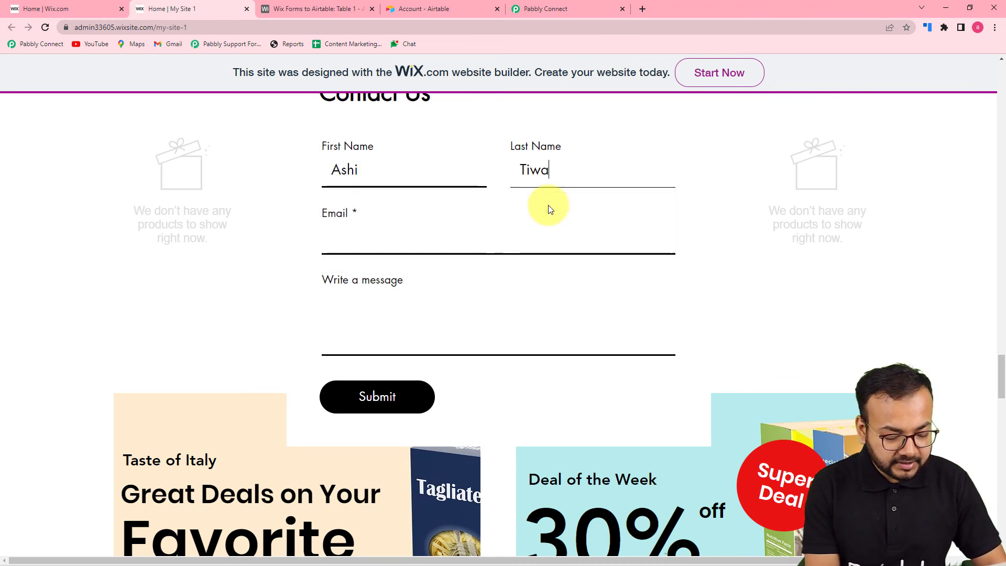
left_click(499, 243)
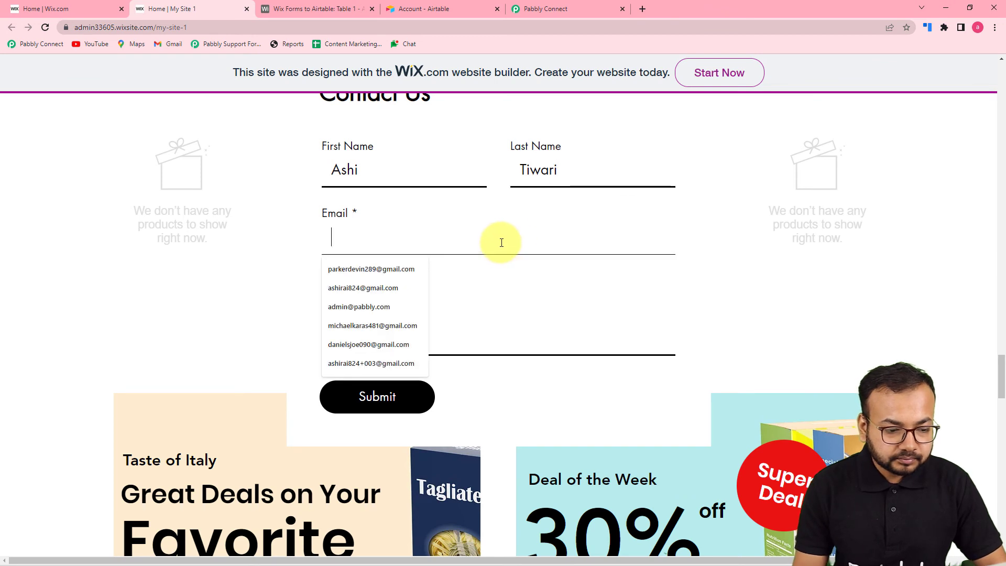
left_click(356, 309)
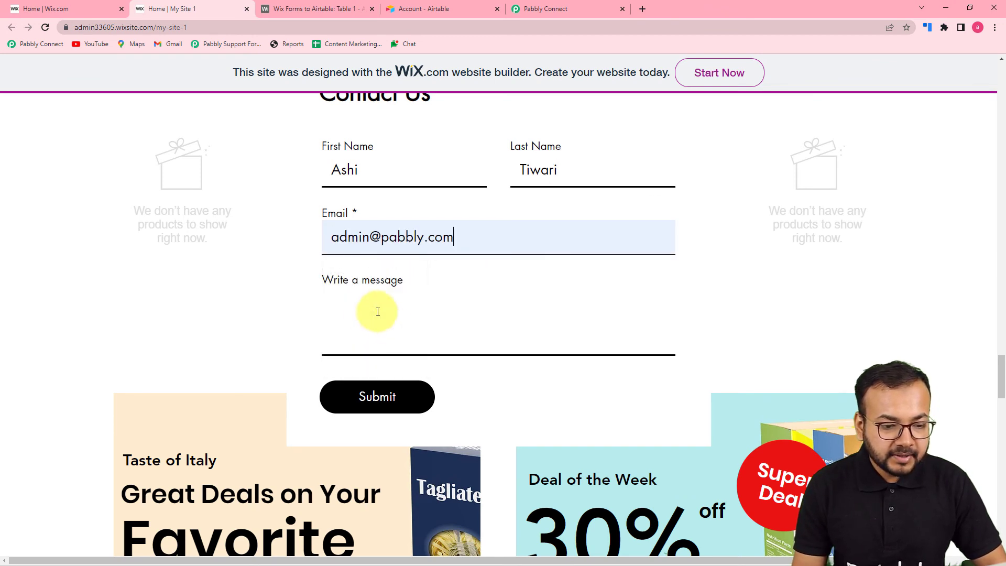
Write the message, submit the form, and check Airtable for the new entry.
left_click(387, 337)
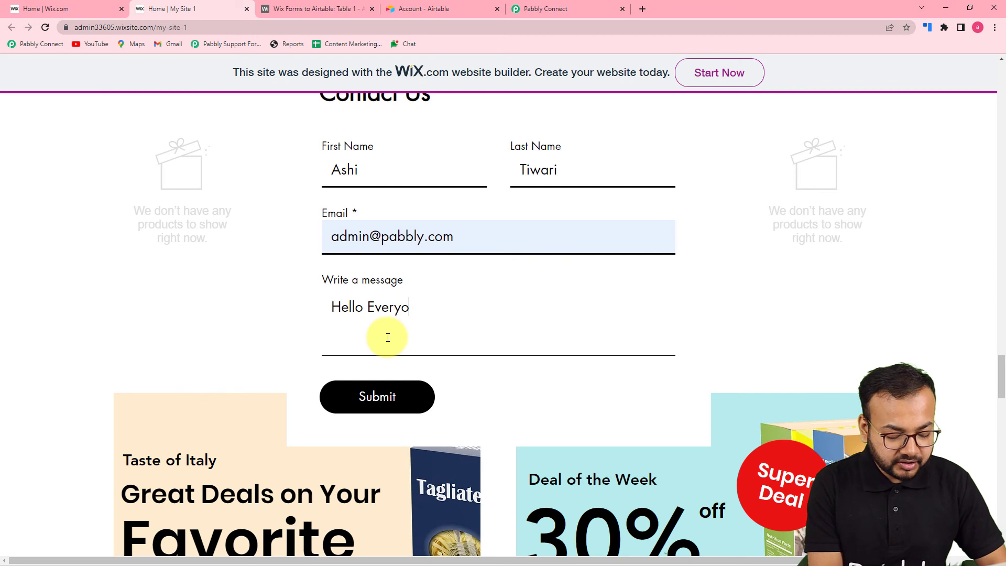
left_click(367, 396)
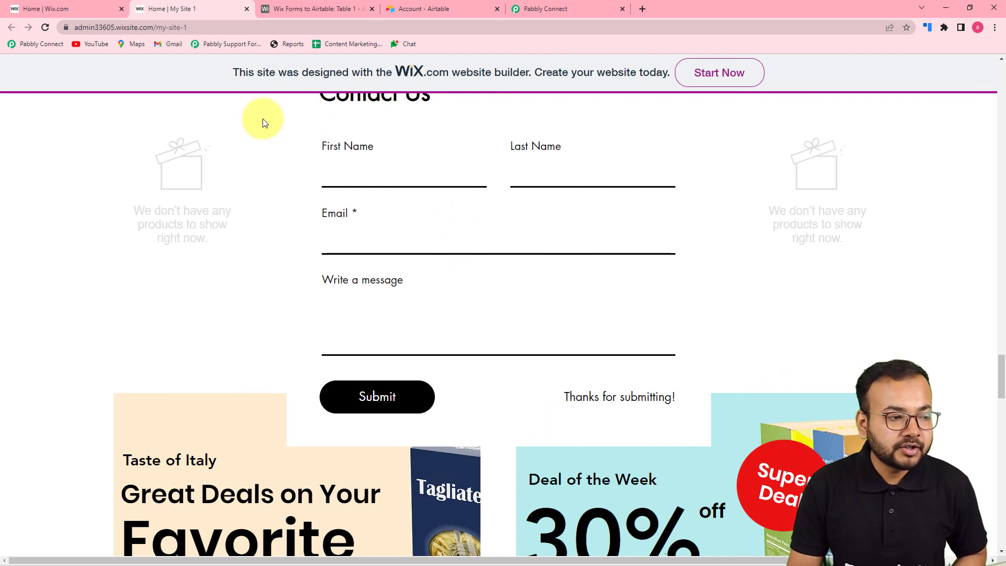
left_click(297, 11)
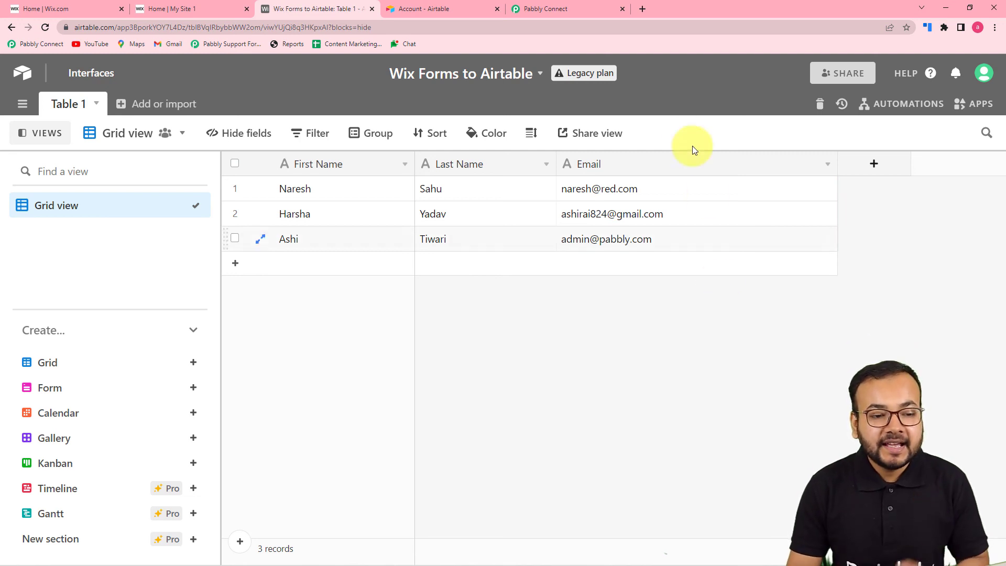
Go back to the Pabbly Connect workflow and scroll to the top.
left_click(592, 6)
scroll(710, 251, "up", 5)
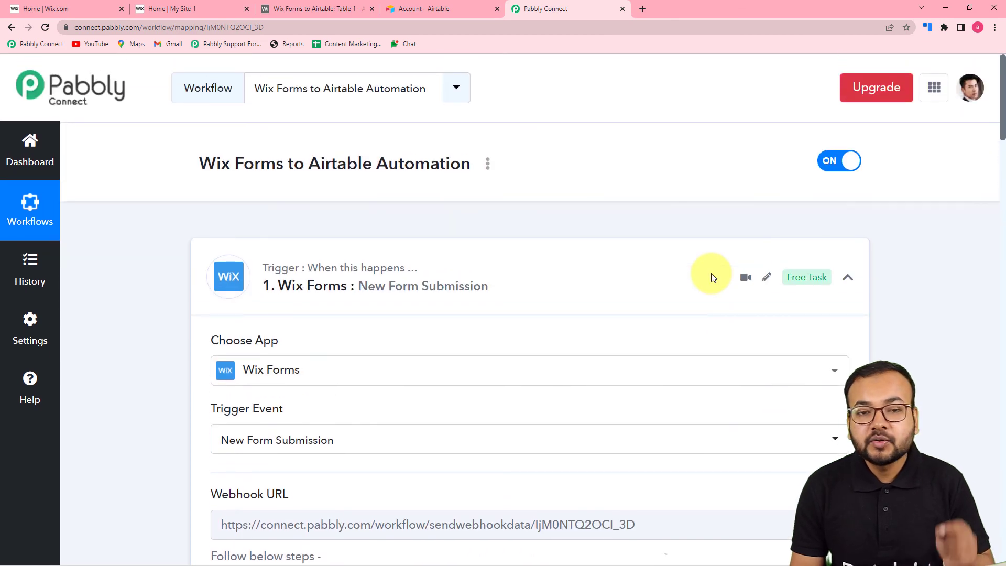